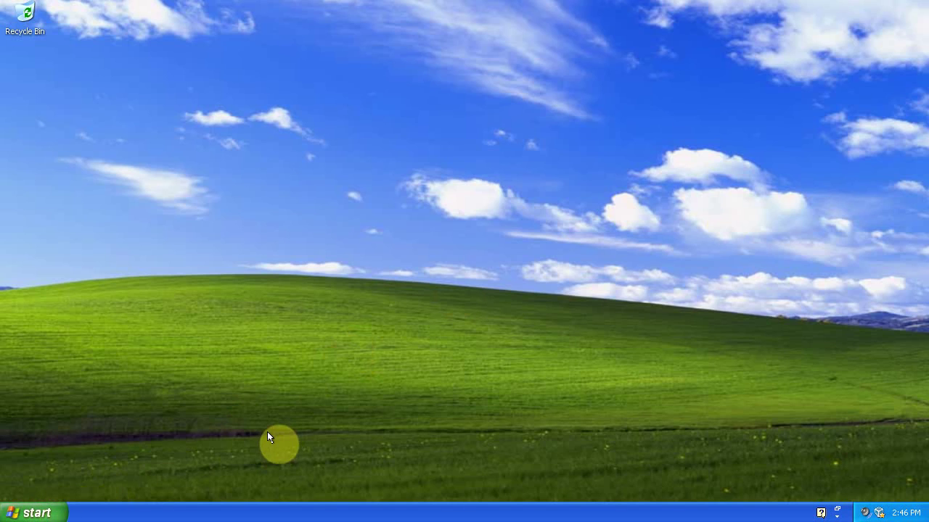
- Launch Windows Update from the Start menu's All Programs list
left_click(48, 512)
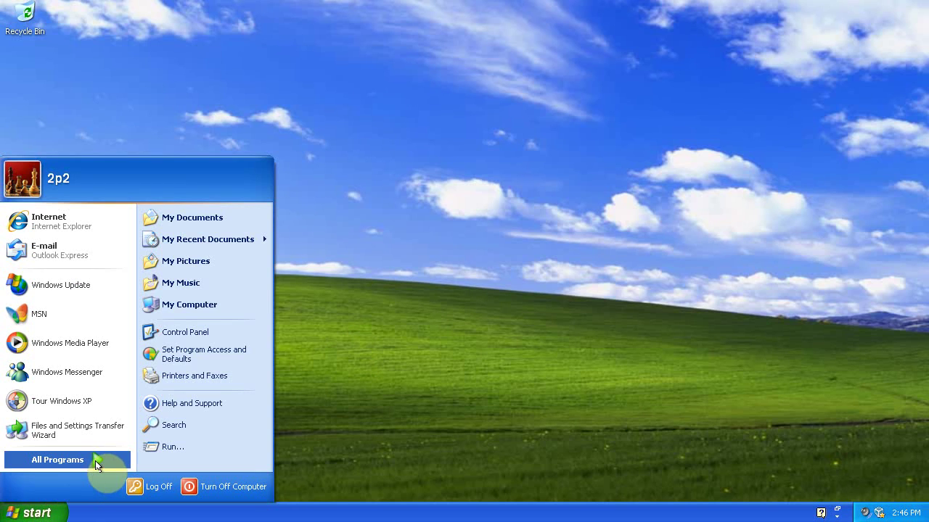
left_click(96, 462)
left_click(172, 272)
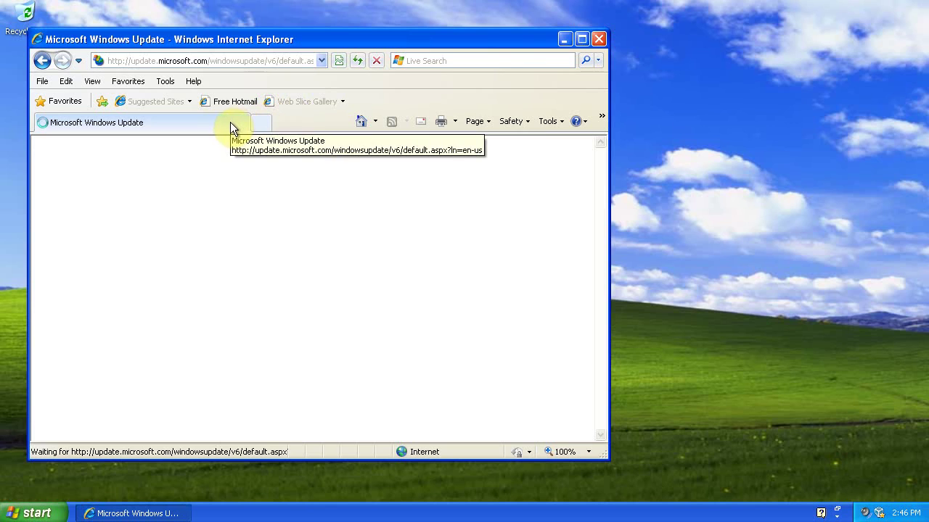
- Enlarge the Internet Explorer window, run a Custom scan, and list the 8 optional software updates
left_click(330, 37)
left_click_drag(332, 17, 332, 11)
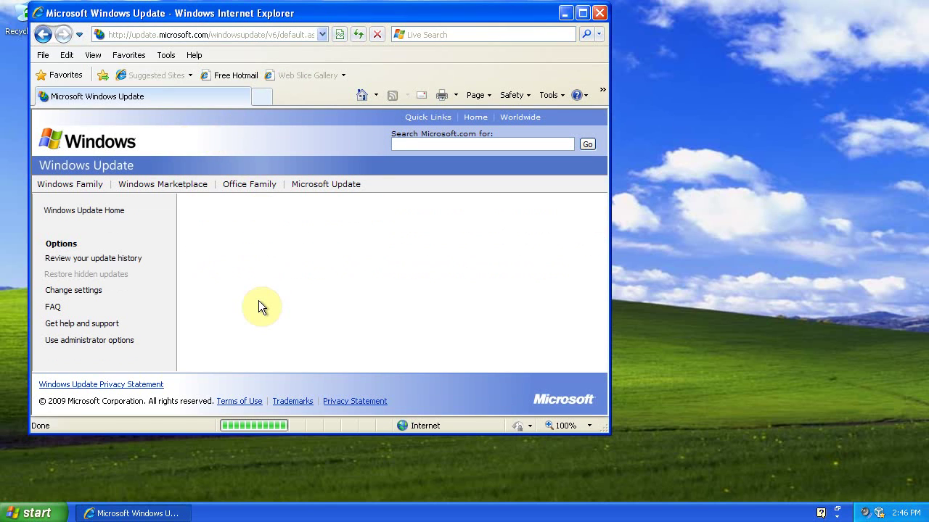
left_click(329, 433)
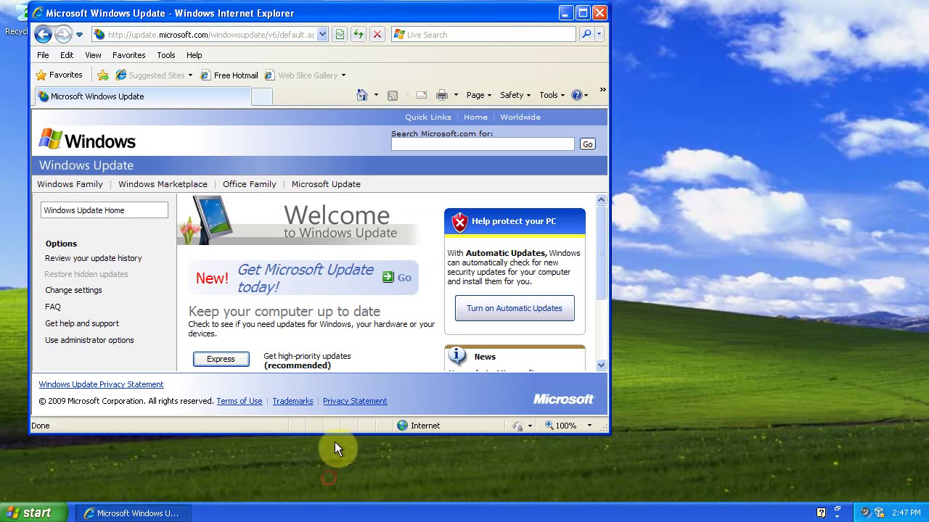
left_click_drag(332, 435, 316, 510)
left_click(221, 402)
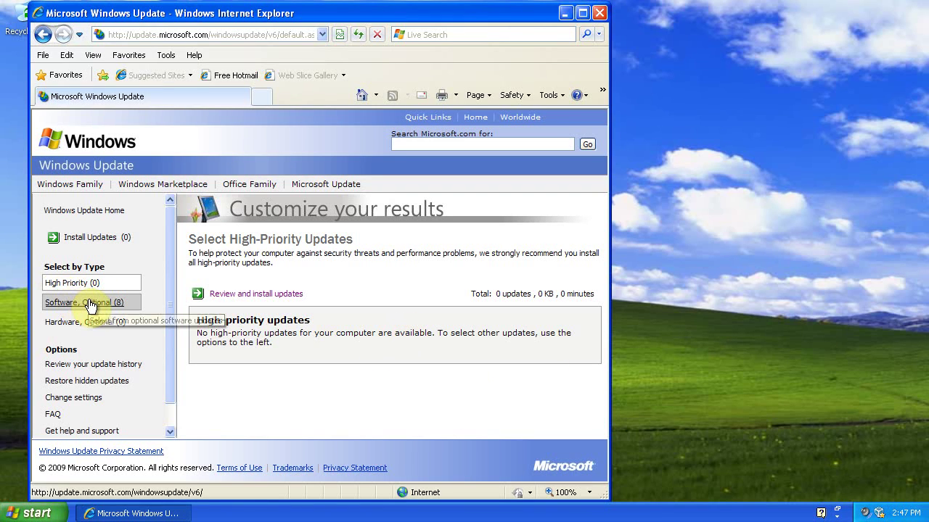
left_click(101, 308)
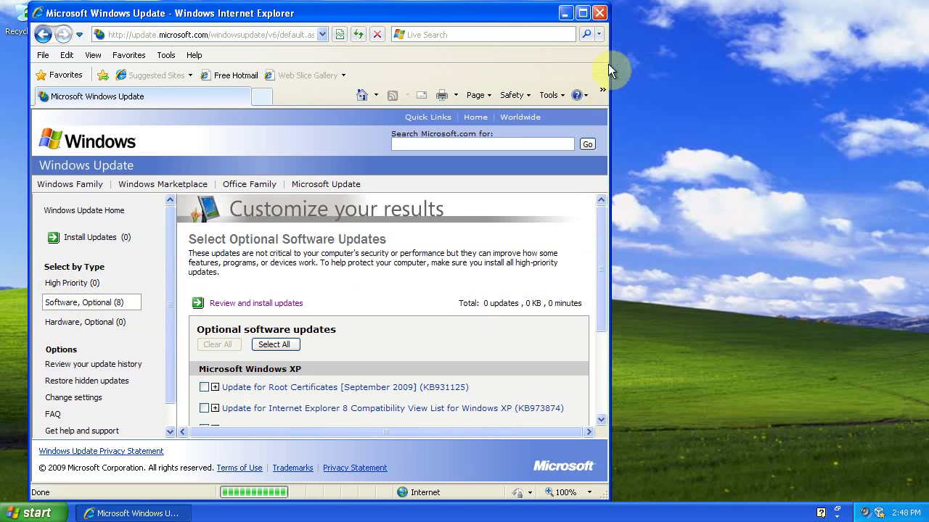
- Select six optional updates, including .NET Framework 1.1 and Media Player 11, and permanently hide Windows Search 4.0
left_click(582, 12)
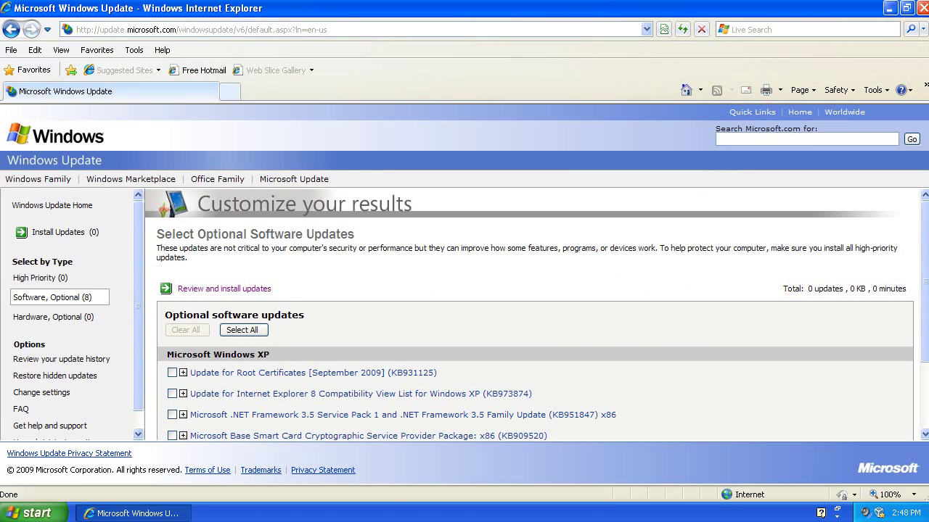
left_click_drag(924, 209, 923, 270)
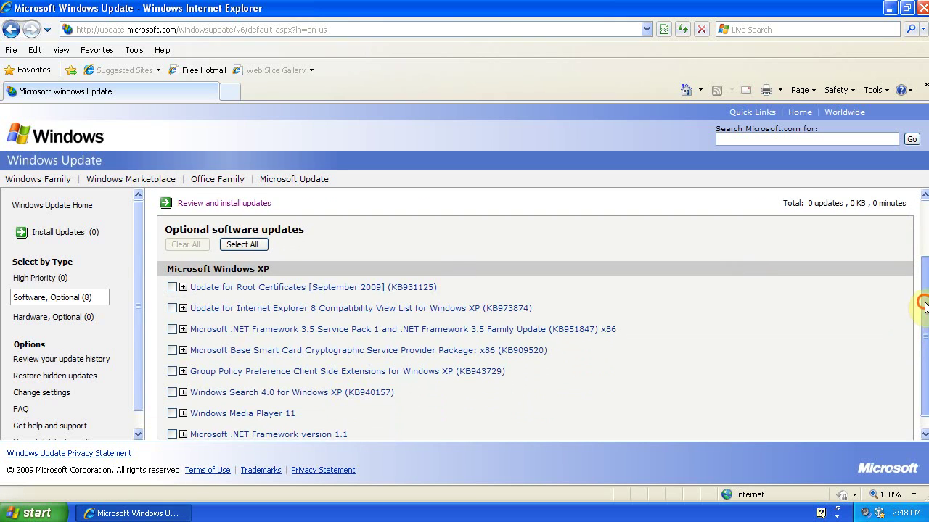
left_click_drag(924, 308, 924, 319)
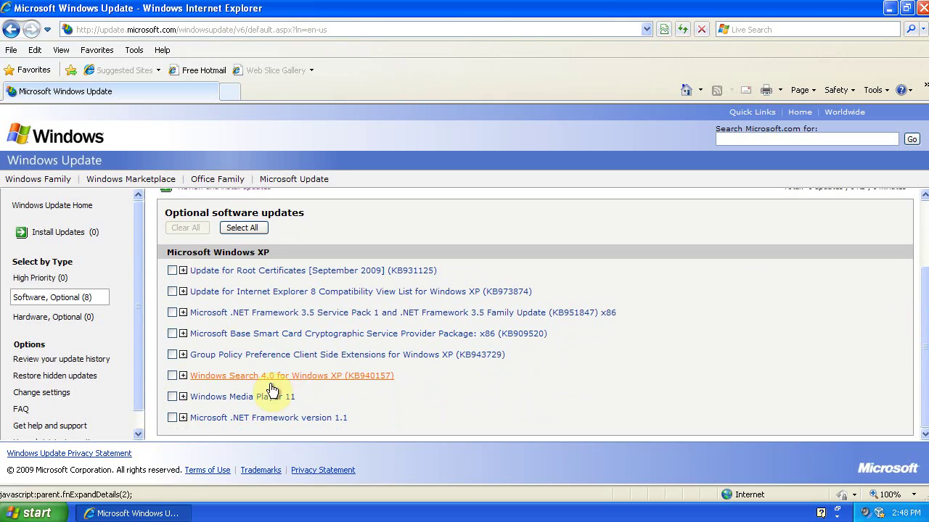
left_click(172, 418)
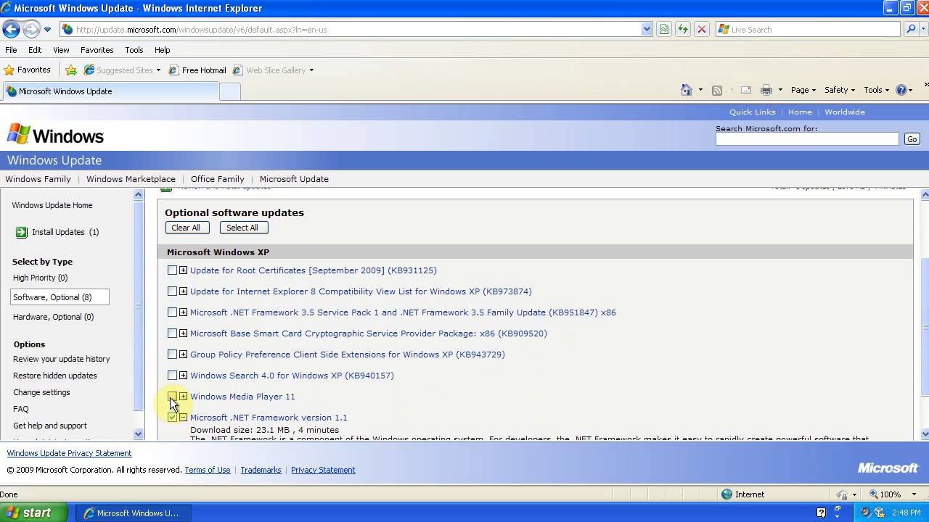
left_click(172, 397)
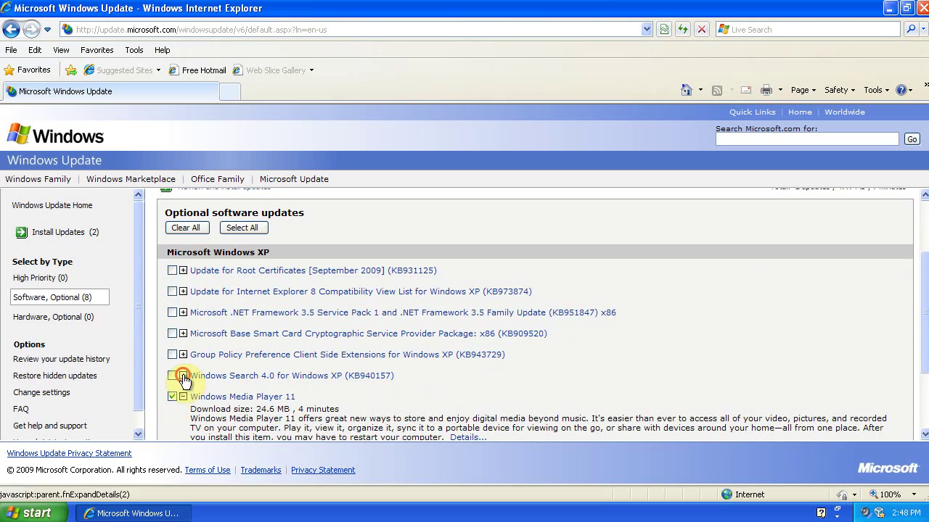
left_click(182, 376)
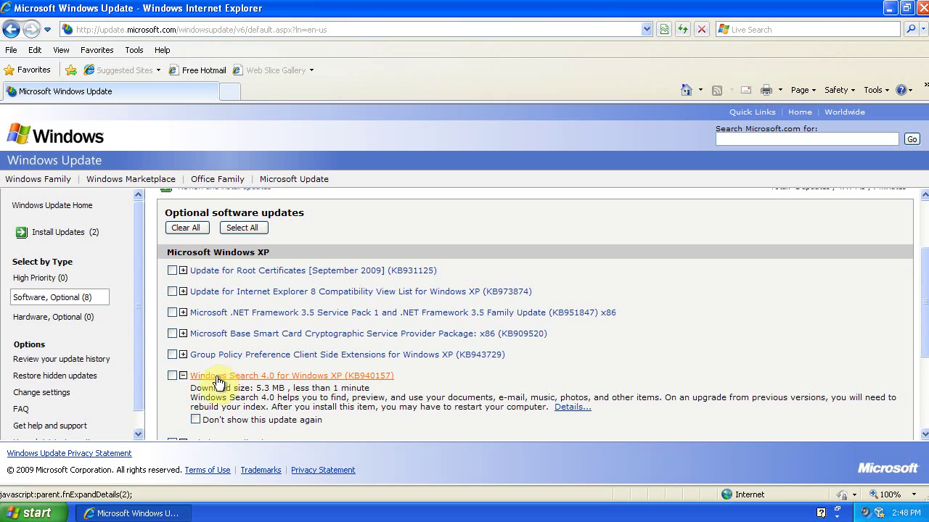
left_click(195, 419)
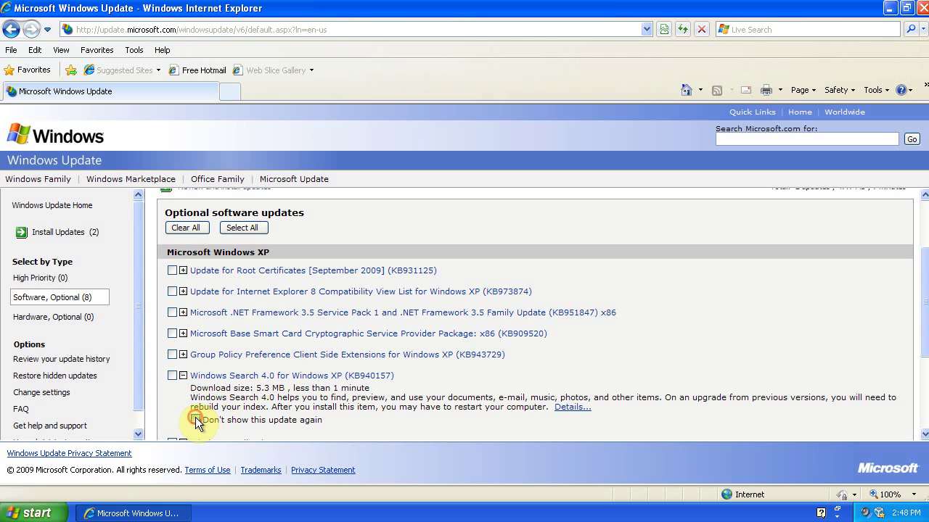
left_click(170, 352)
left_click(170, 333)
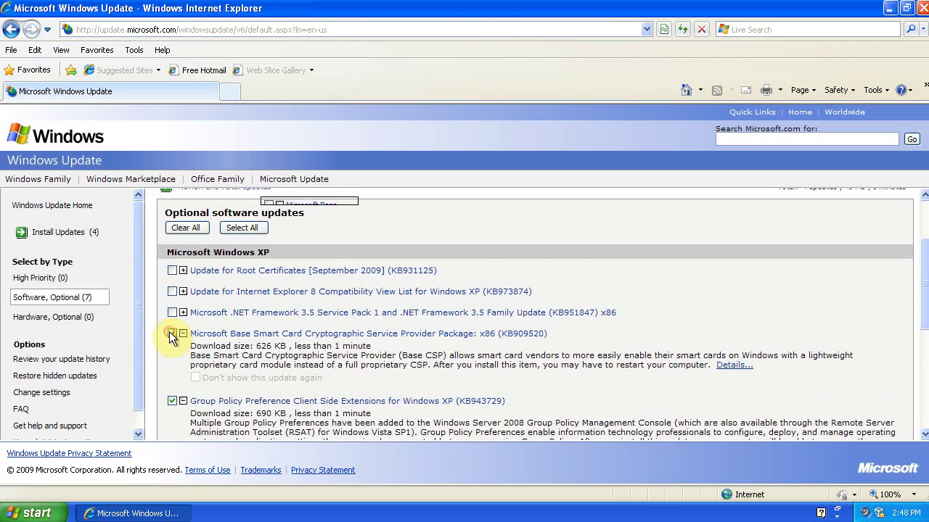
left_click(171, 291)
left_click(171, 270)
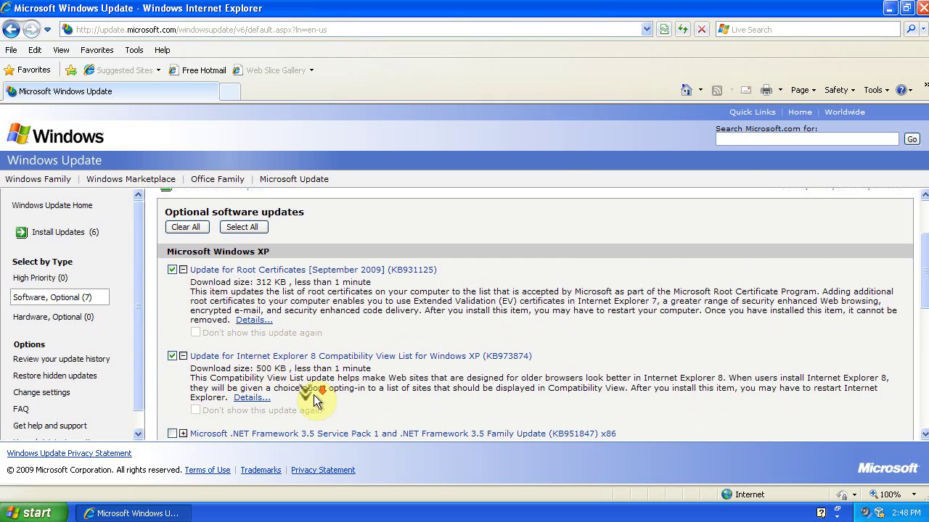
- Review the six chosen updates and start installing them
scroll(313, 395, "down", 1)
scroll(344, 392, "down", 3)
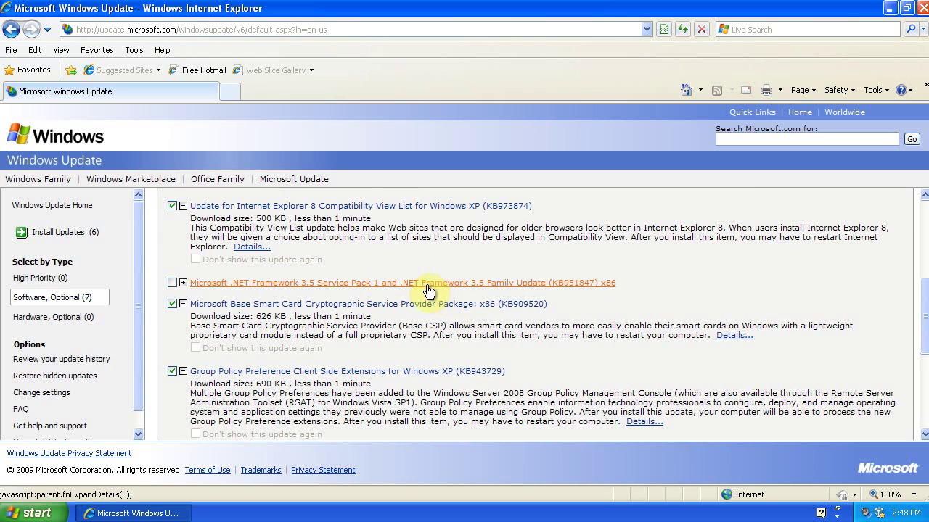
scroll(387, 380, "down", 3)
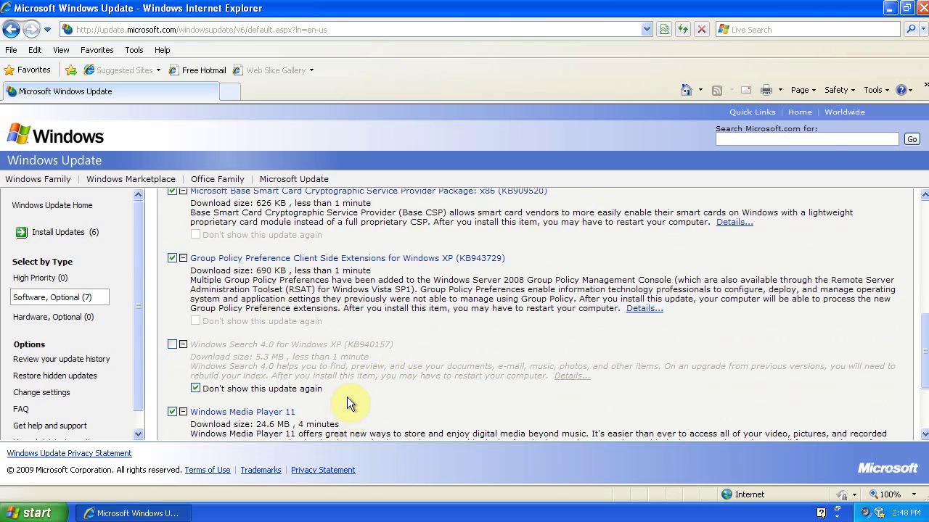
scroll(351, 392, "up", 7)
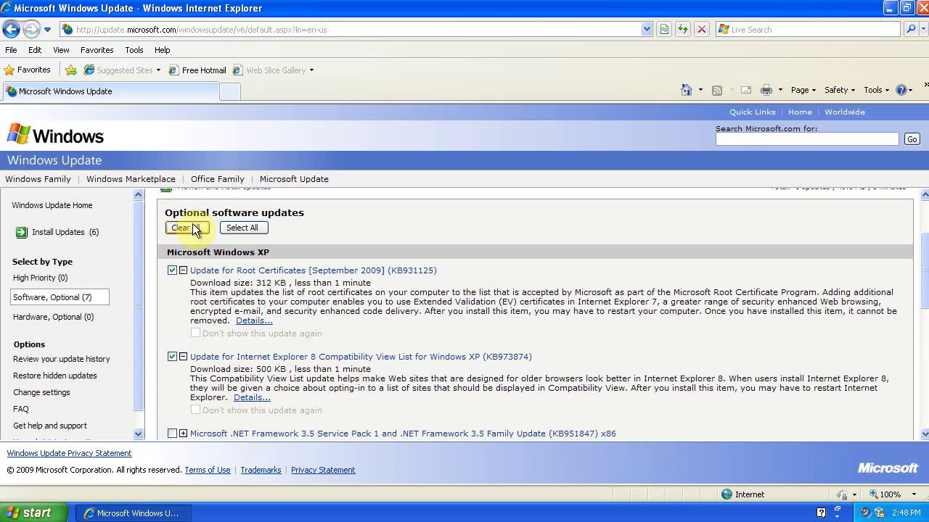
scroll(239, 276, "up", 2)
left_click(235, 264)
left_click(207, 264)
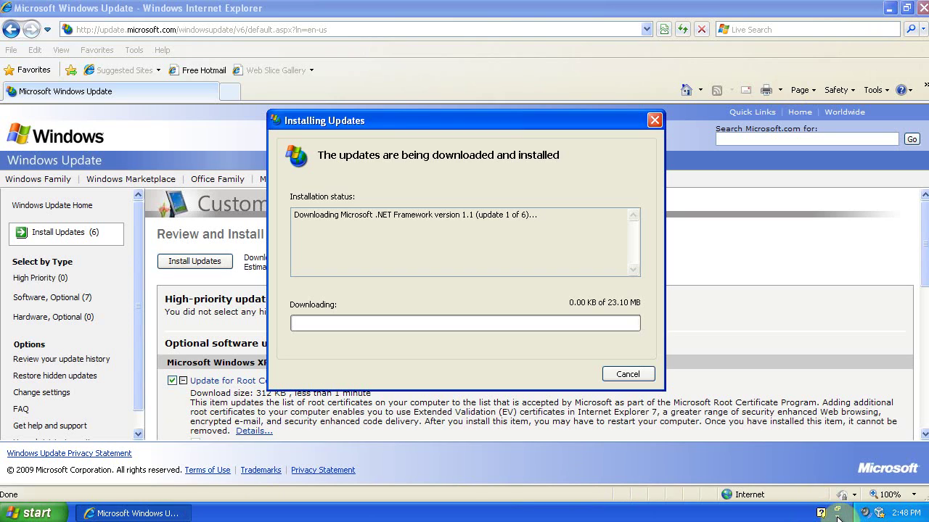
- Turn off 'Show the Language bar on the desktop' in the text services and input language settings
right_click(838, 517)
left_click(840, 518)
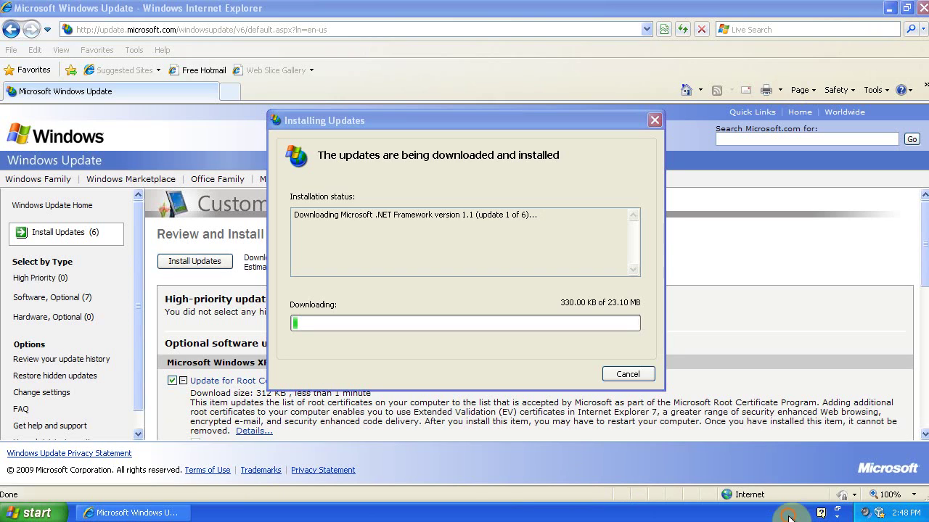
right_click(838, 518)
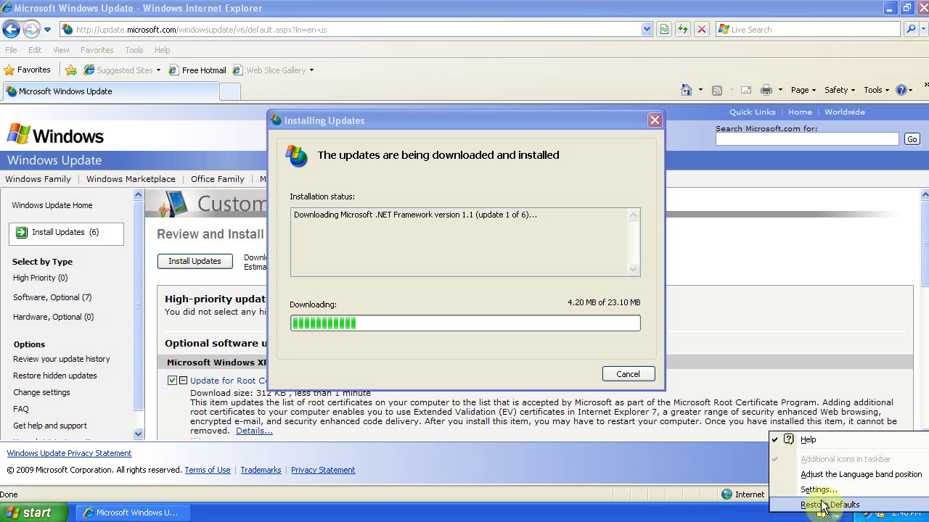
left_click(822, 503)
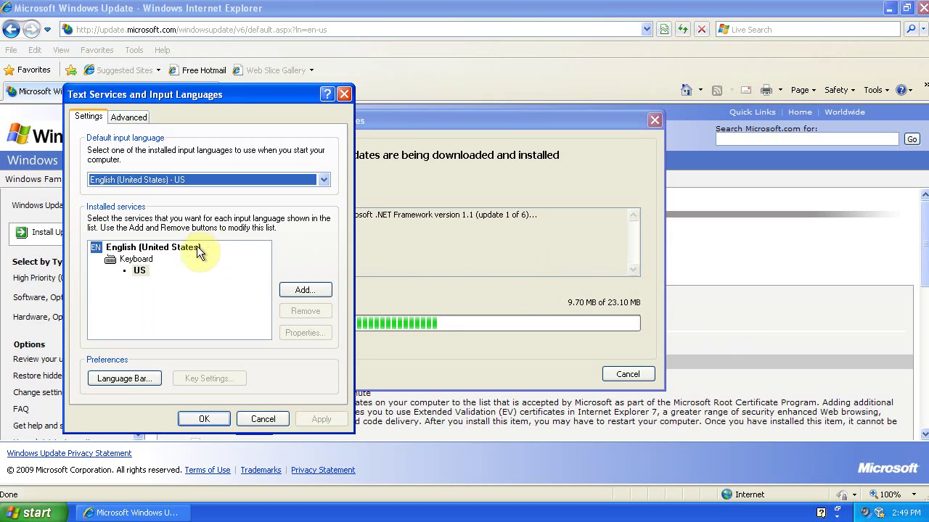
left_click(134, 374)
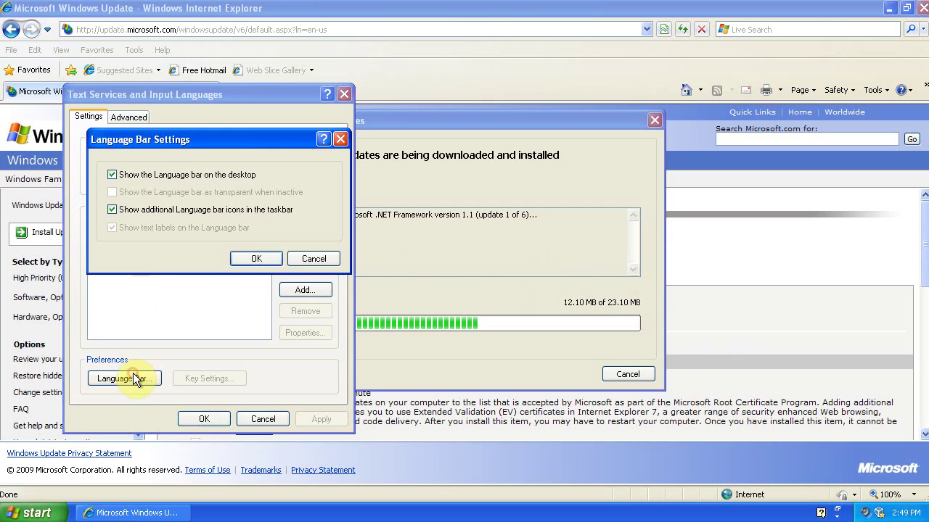
left_click(112, 175)
left_click(254, 259)
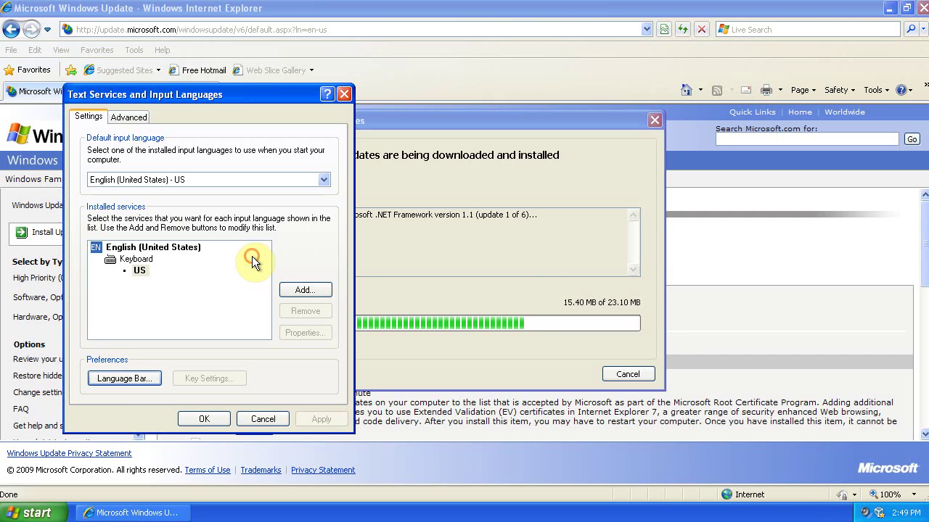
left_click(213, 419)
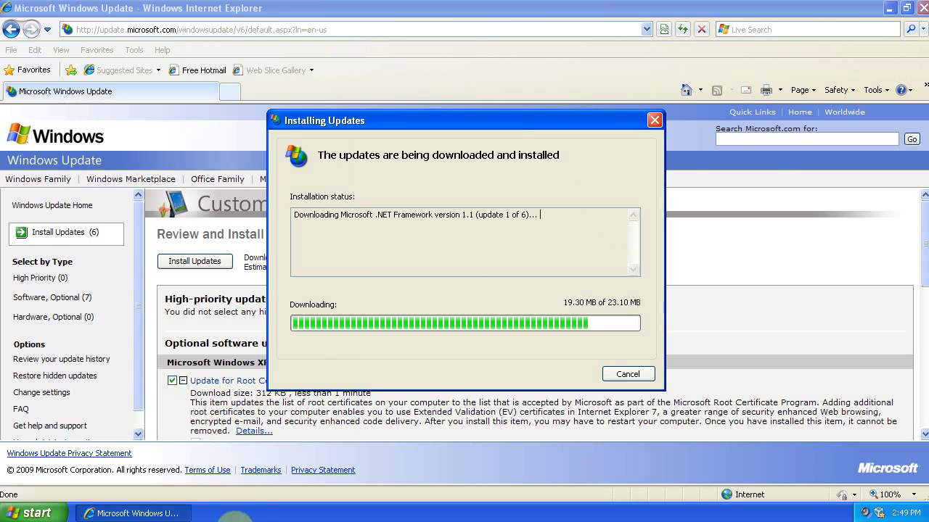
- Enable Quick Launch and turn off Hide inactive icons in taskbar properties, then show the desktop
right_click(338, 514)
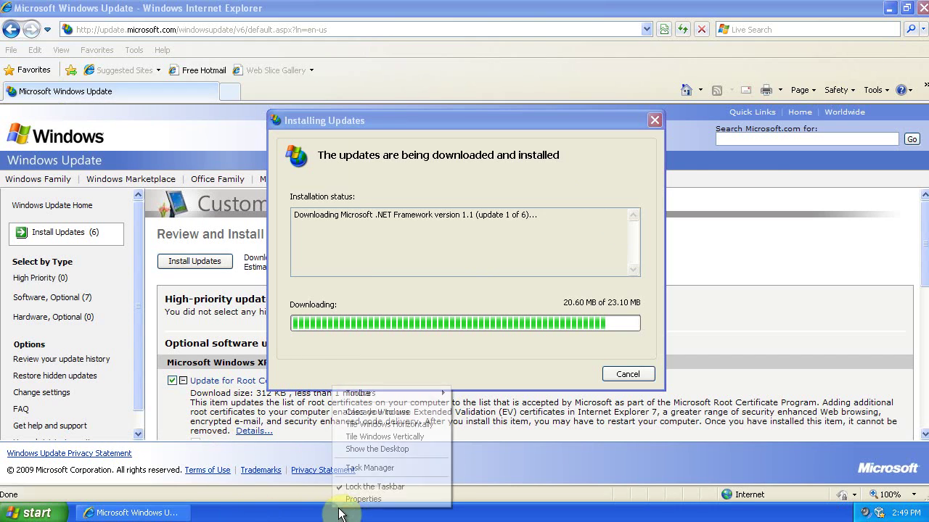
left_click(389, 501)
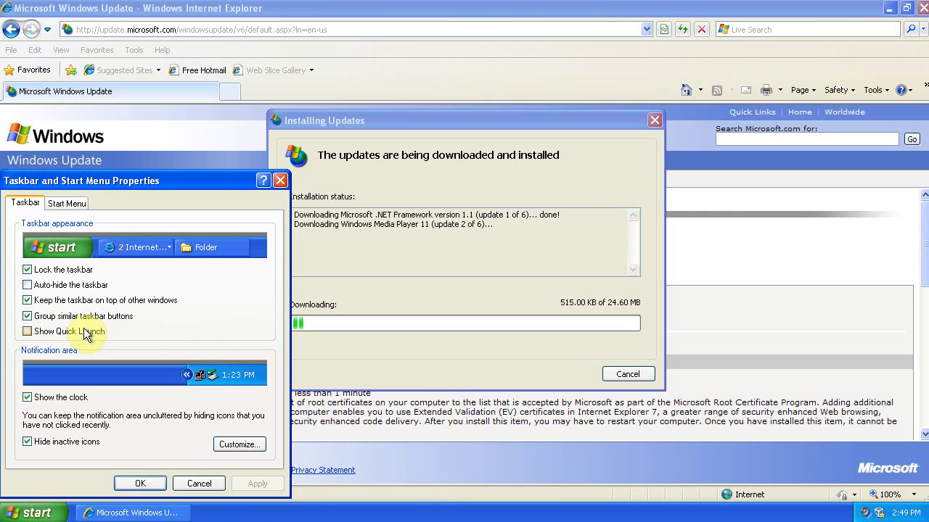
left_click(83, 333)
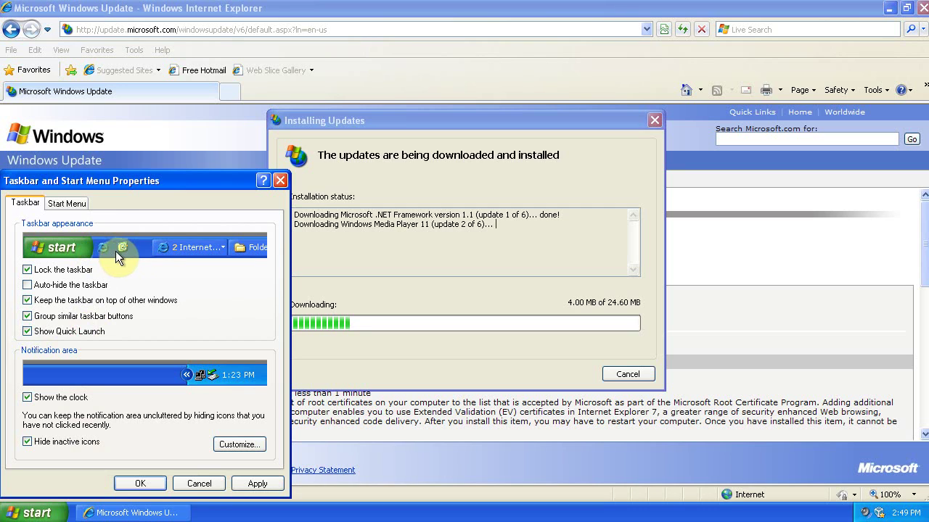
left_click(73, 442)
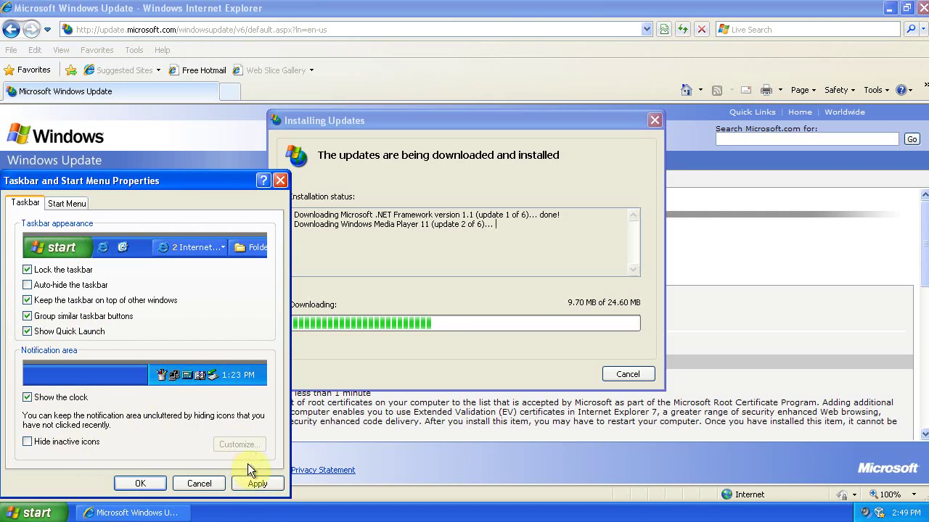
left_click(257, 484)
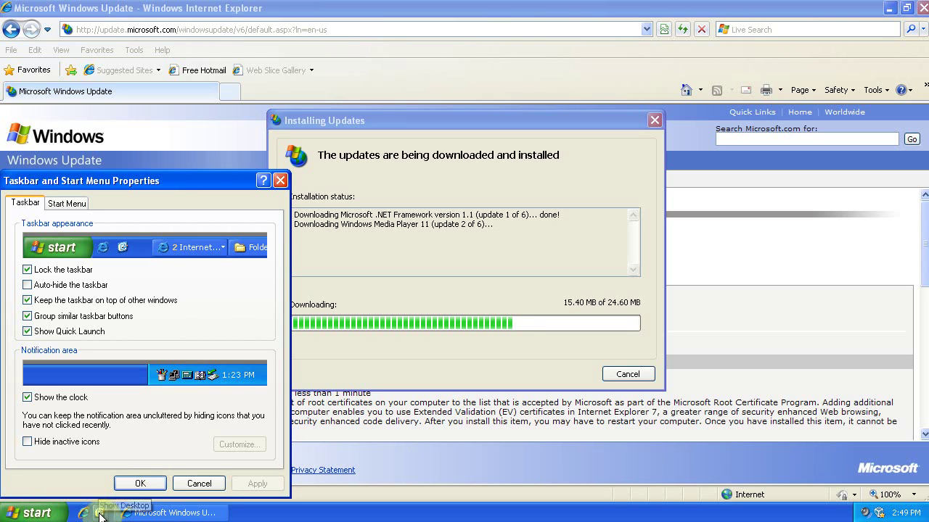
left_click(100, 514)
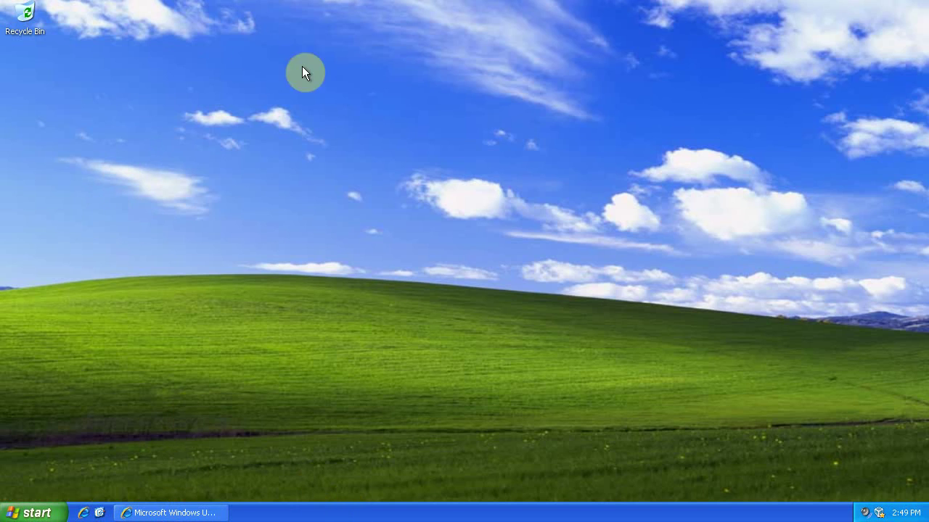
- Switch the Start menu style to Classic Start menu and apply it
left_click(47, 514)
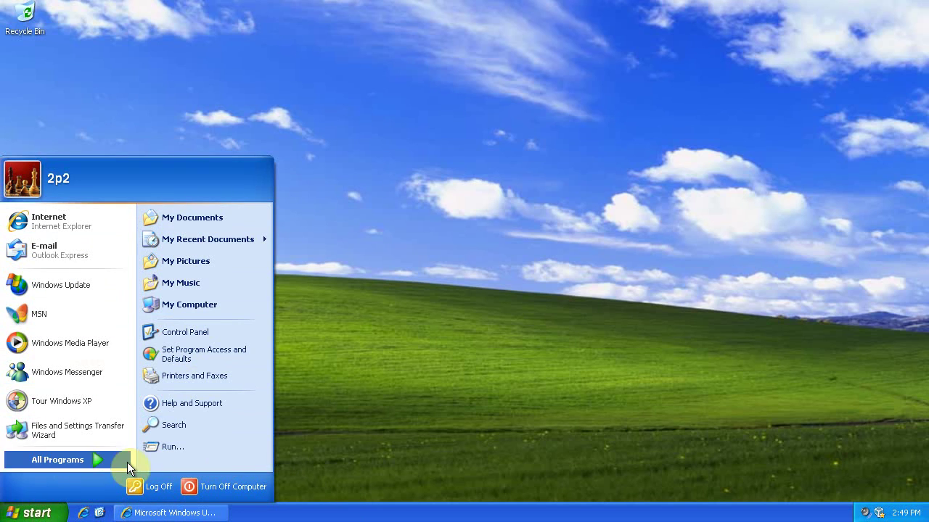
right_click(305, 514)
left_click(326, 503)
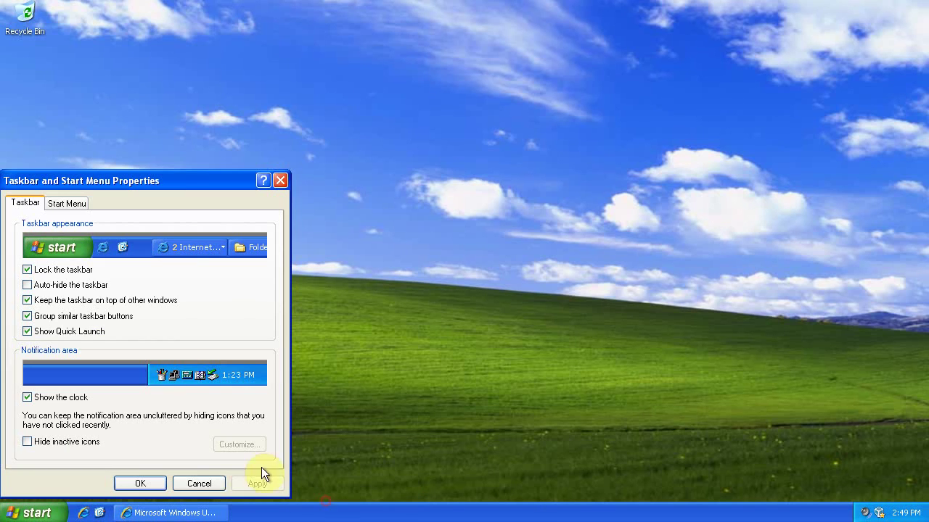
left_click(64, 203)
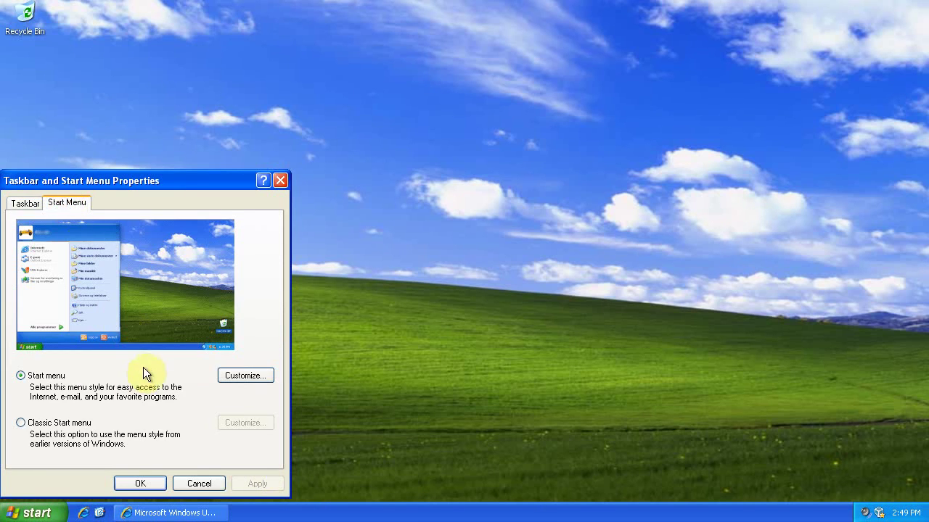
left_click(36, 423)
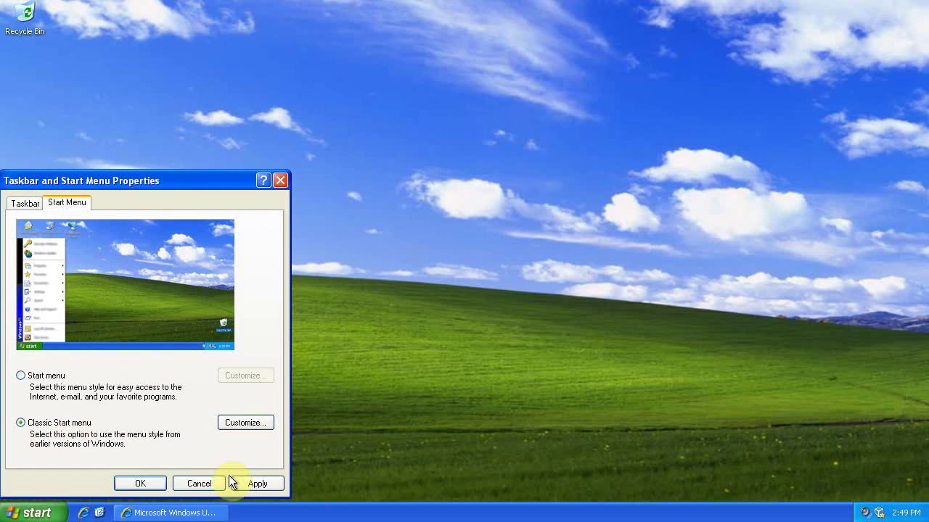
left_click(246, 482)
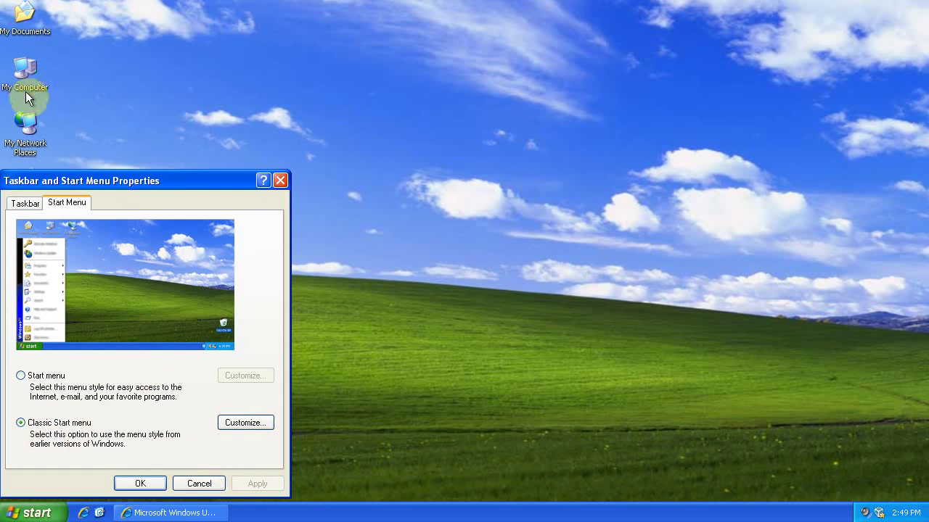
left_click_drag(47, 177, 154, 164)
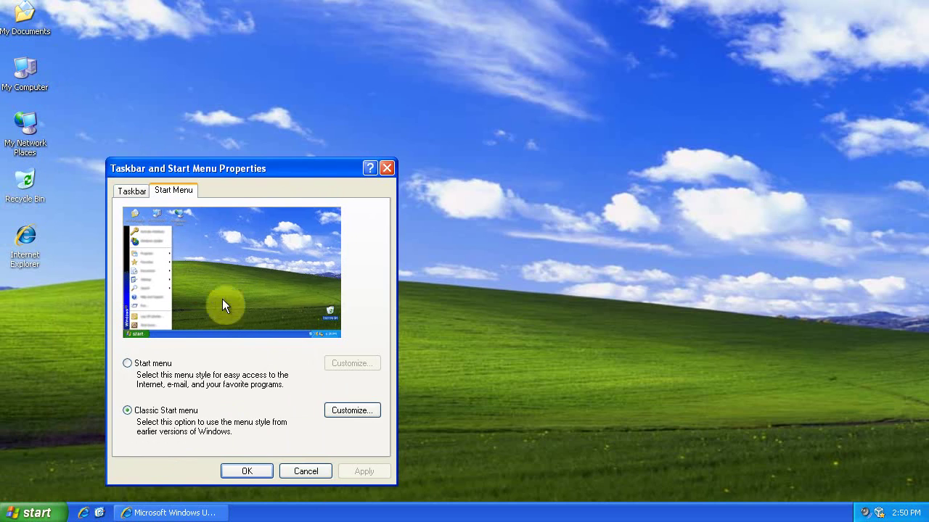
- Turn off personalized menus, sort the classic Start menu entries, and check the result
left_click(369, 410)
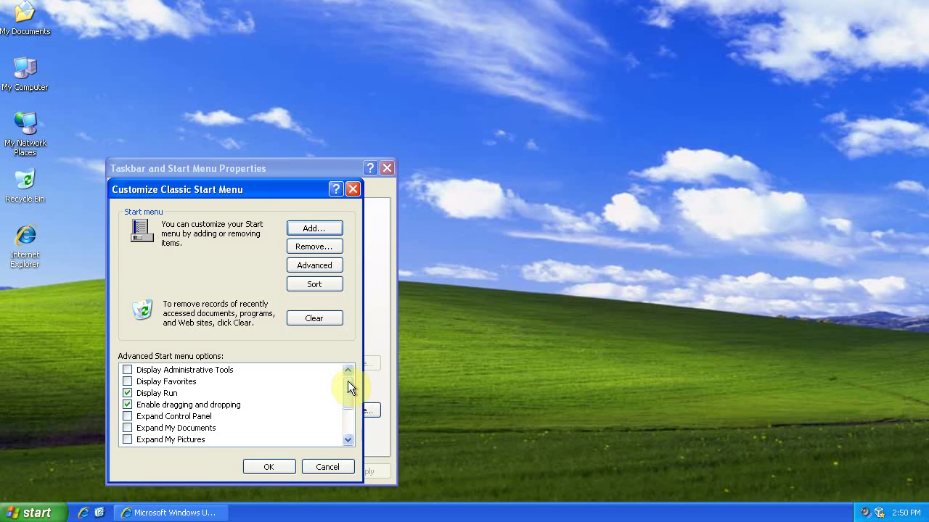
left_click_drag(348, 386, 346, 414)
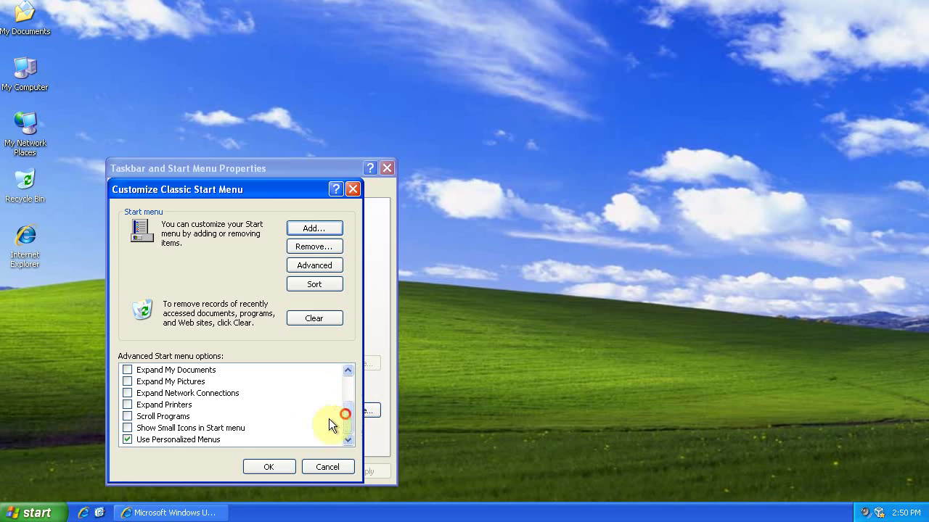
left_click(157, 442)
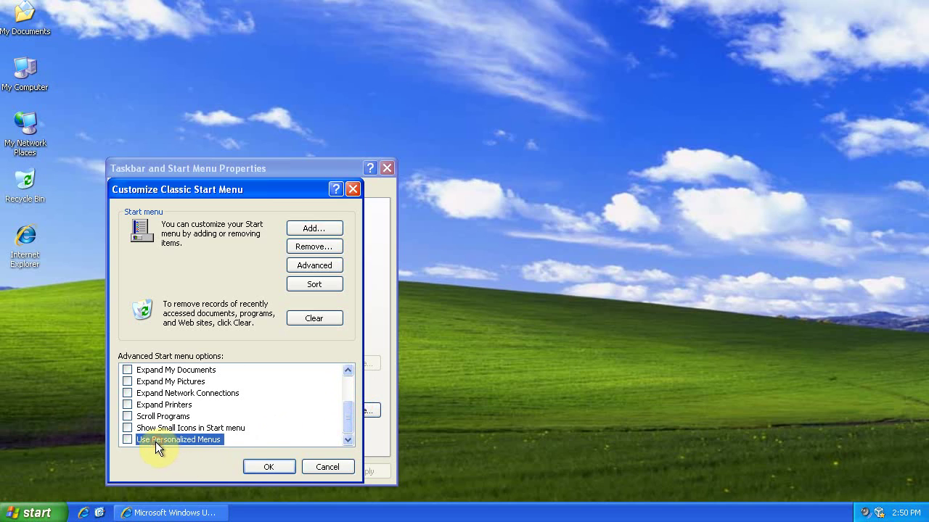
left_click(299, 281)
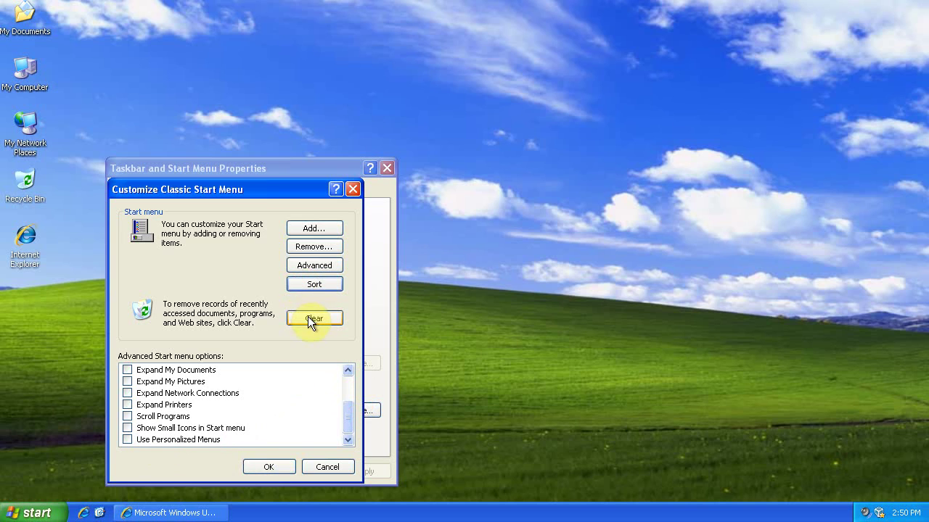
left_click(265, 465)
left_click(32, 512)
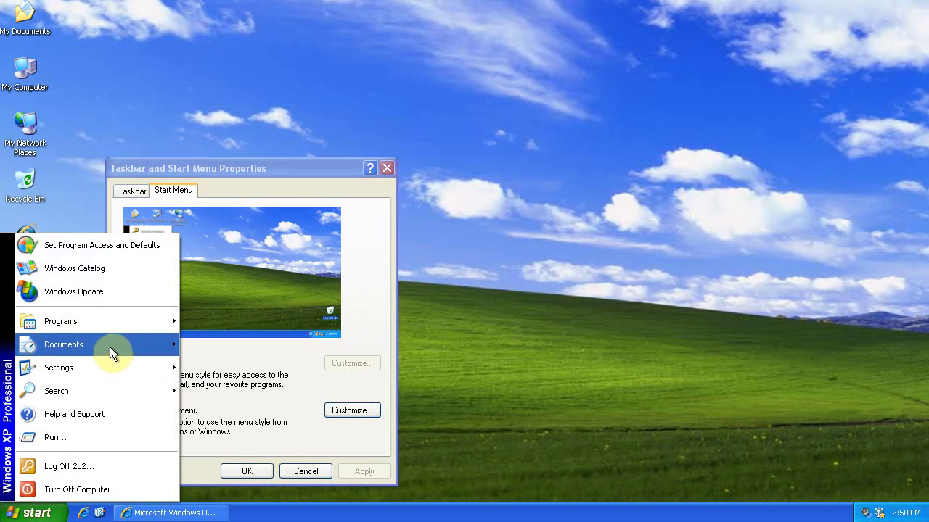
left_click(232, 457)
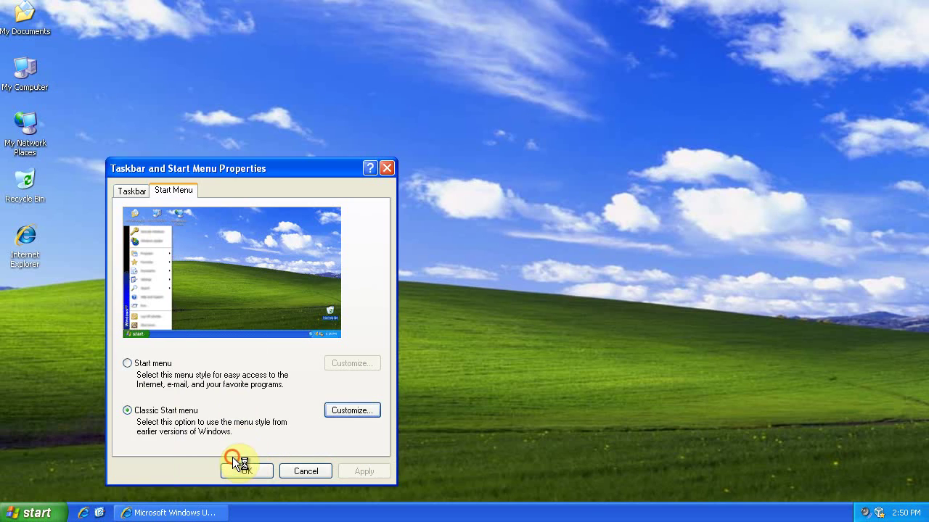
- Enable Show Small Icons in Start menu and save the customization
left_click(351, 411)
scroll(344, 414, "down", 2)
left_click(145, 428)
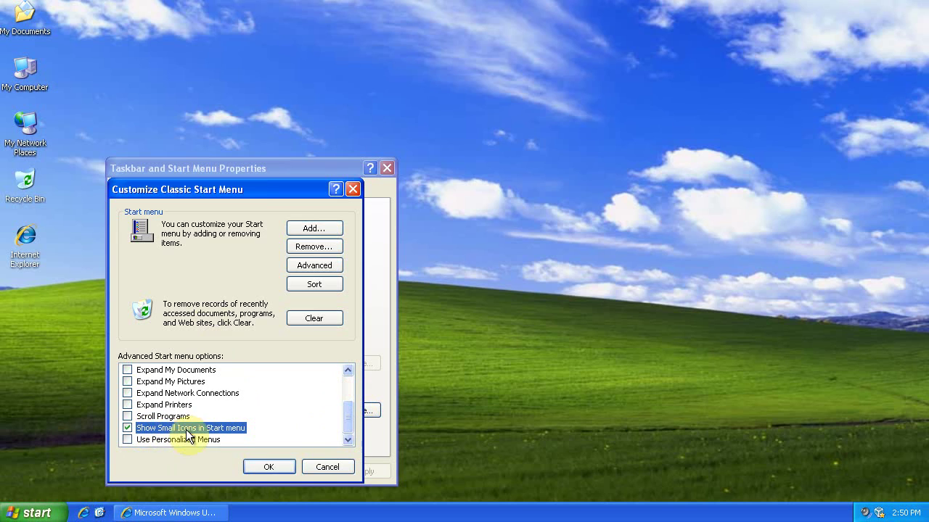
left_click(259, 467)
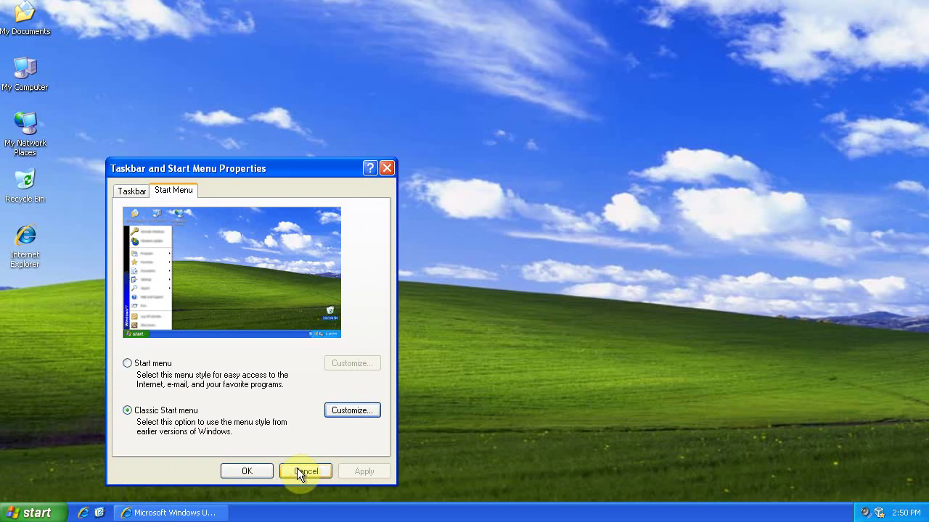
- Delete the Set Program Access and Defaults and Windows Catalog Start menu shortcuts, then show the desktop
left_click(227, 469)
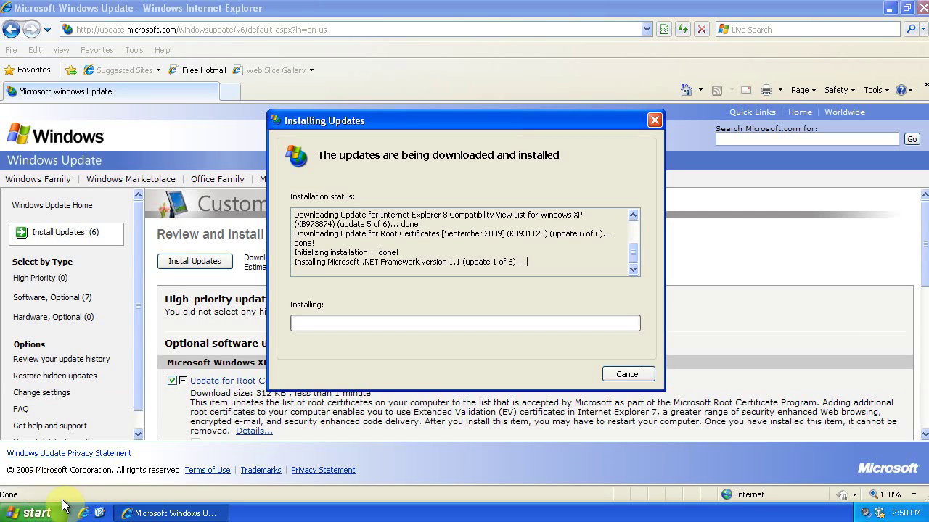
left_click(47, 513)
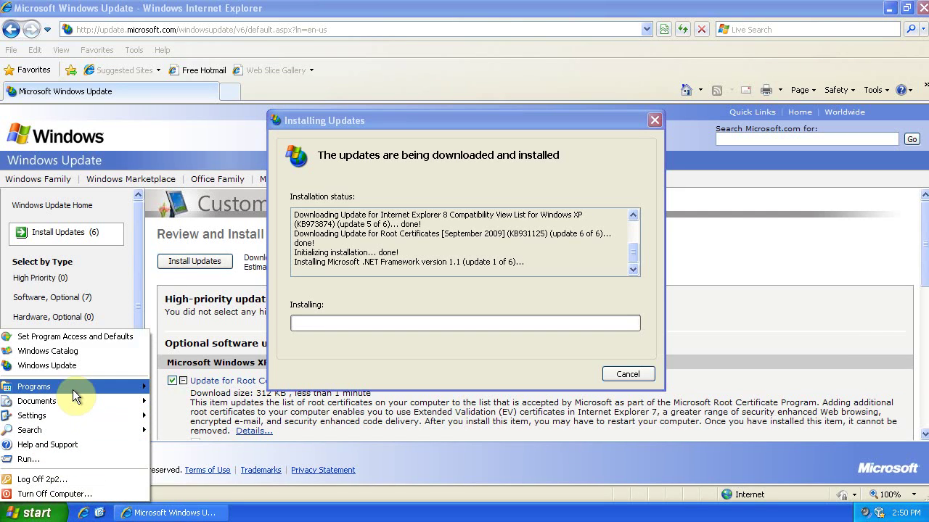
mouse_move(72, 390)
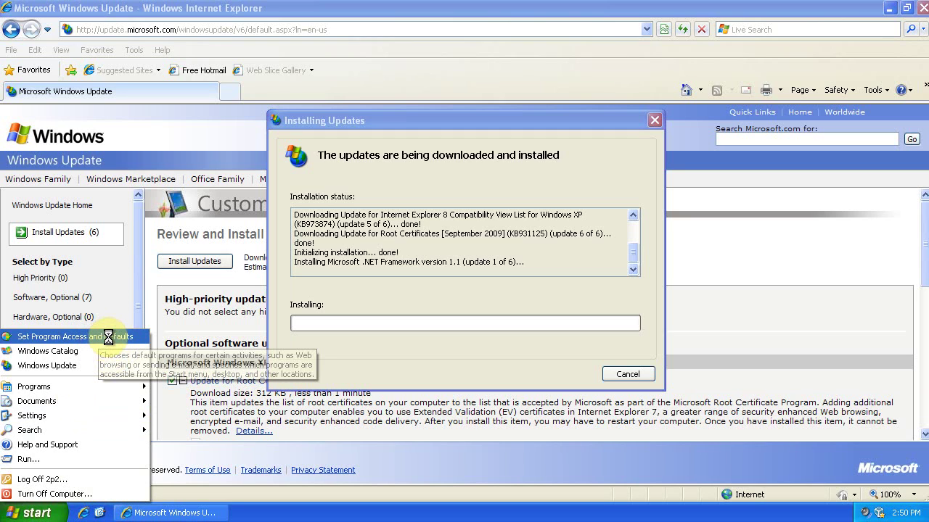
right_click(107, 337)
left_click(124, 439)
left_click(520, 271)
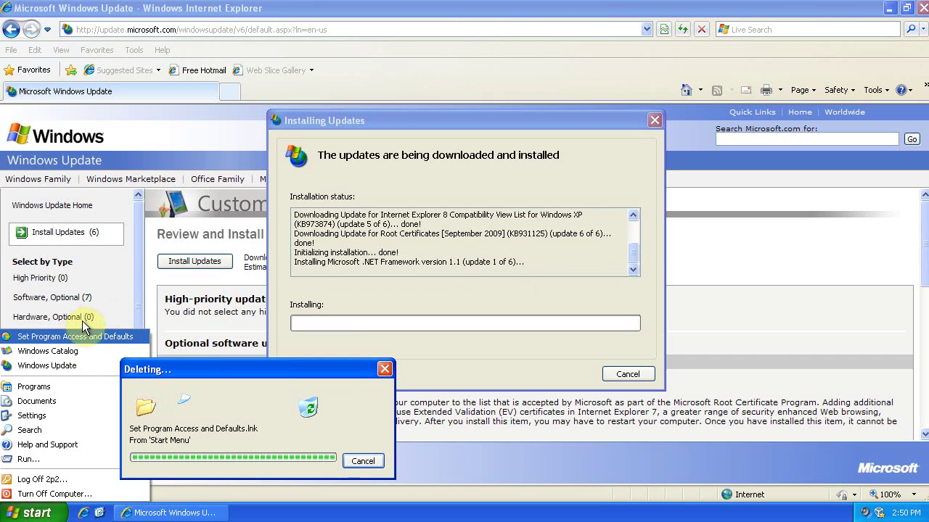
right_click(56, 352)
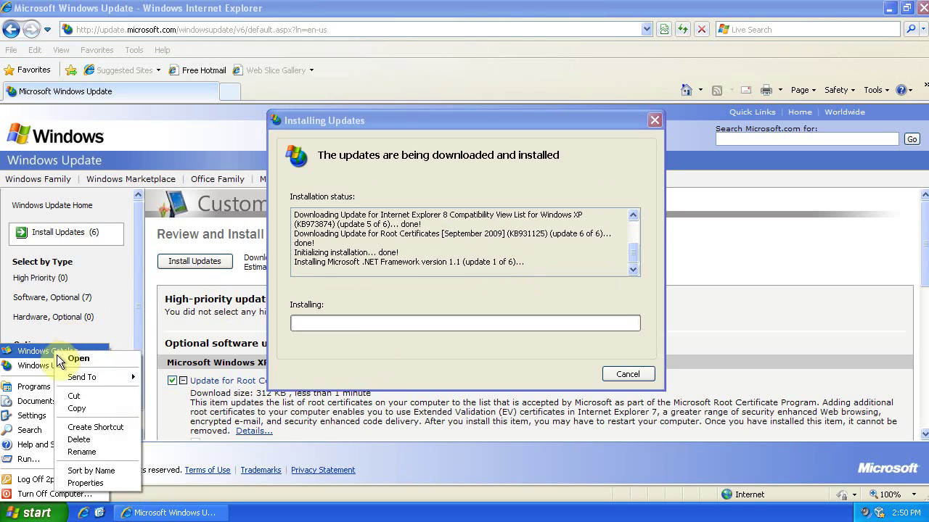
left_click(84, 440)
left_click(506, 269)
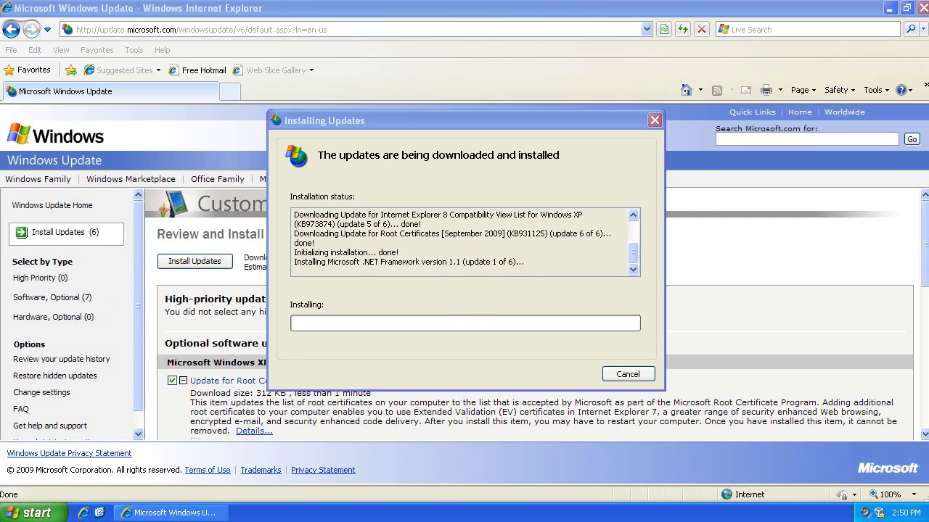
key("super+d")
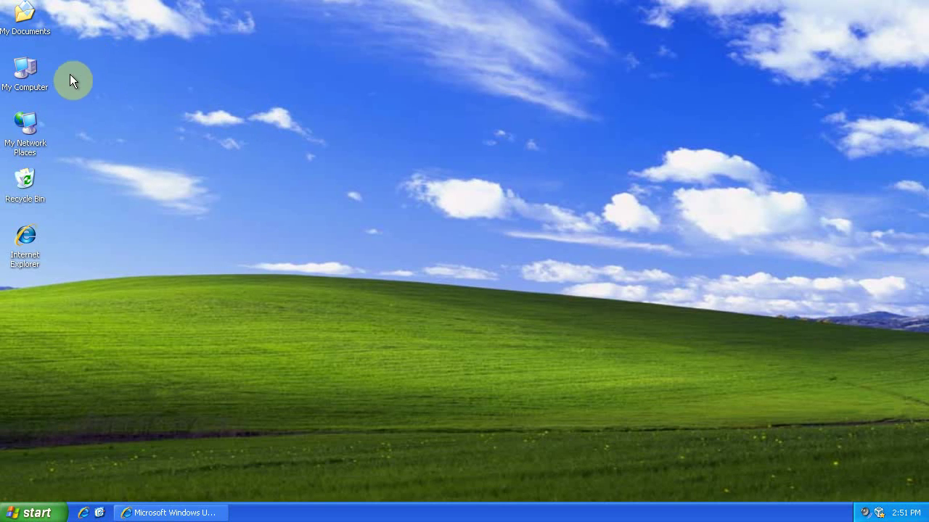
- Open My Computer's System Properties from the desktop icon
right_click(28, 67)
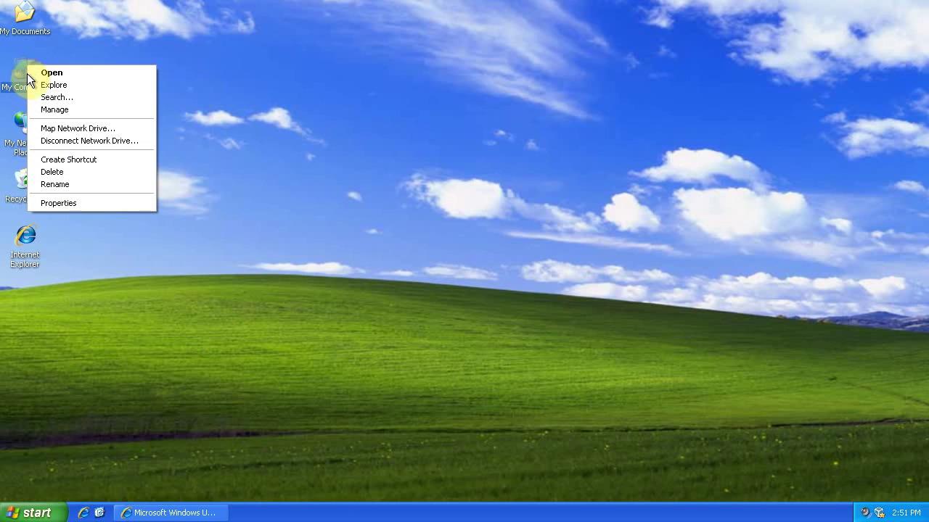
left_click(82, 203)
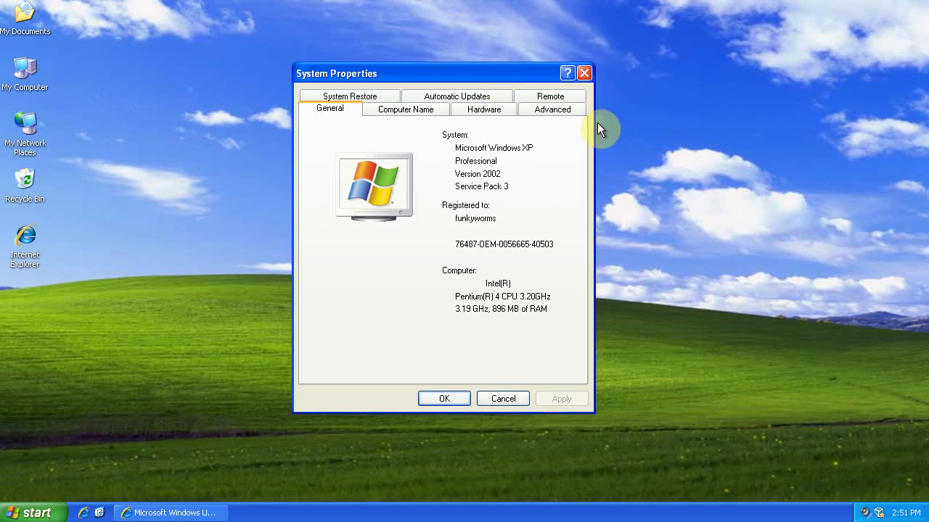
- Set visual effects to best performance, keeping window contents while dragging and icon-label drop shadows
left_click(553, 111)
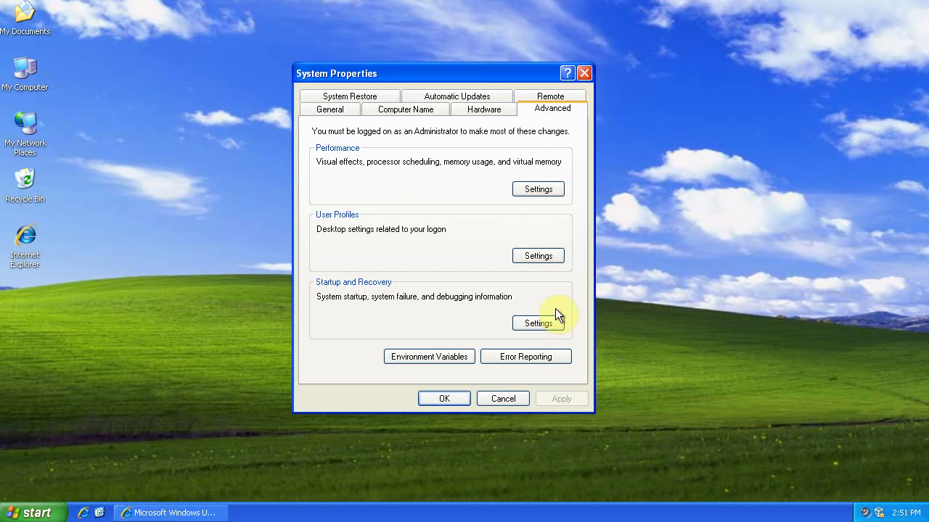
left_click(537, 190)
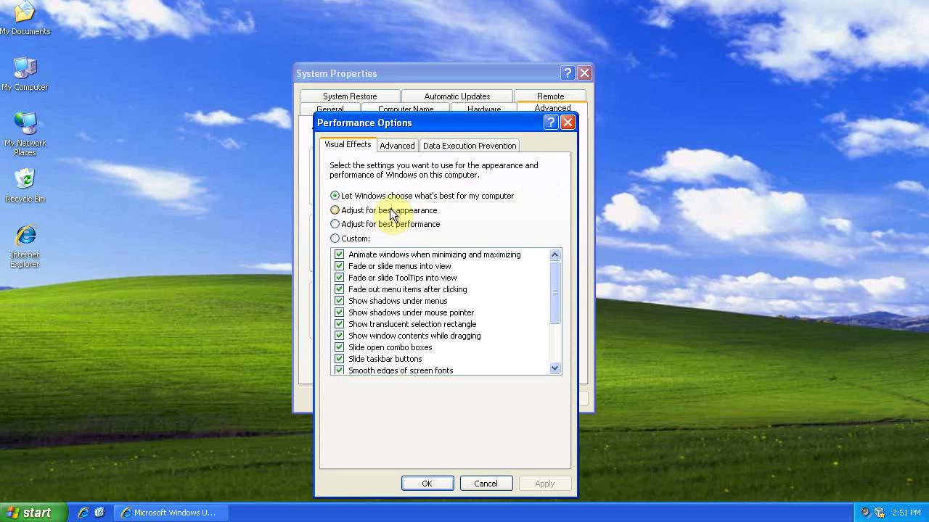
left_click(389, 224)
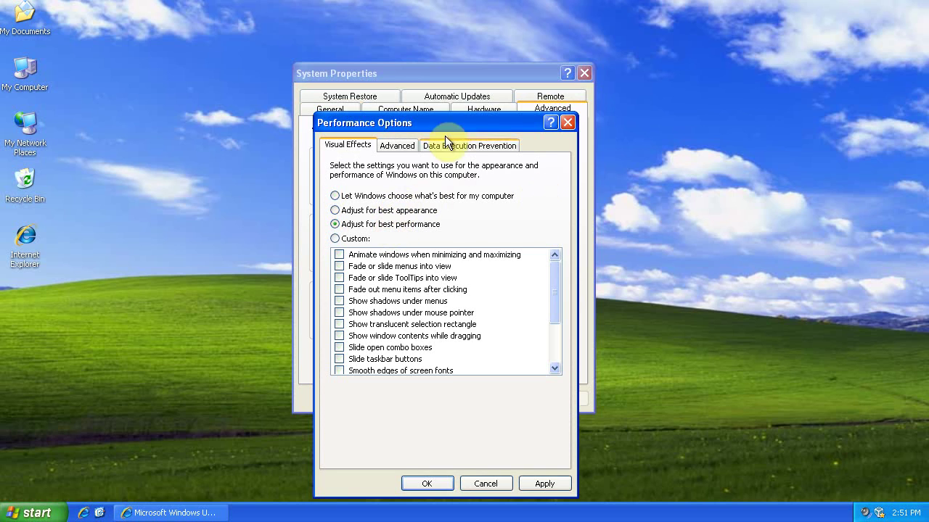
left_click_drag(448, 127, 455, 70)
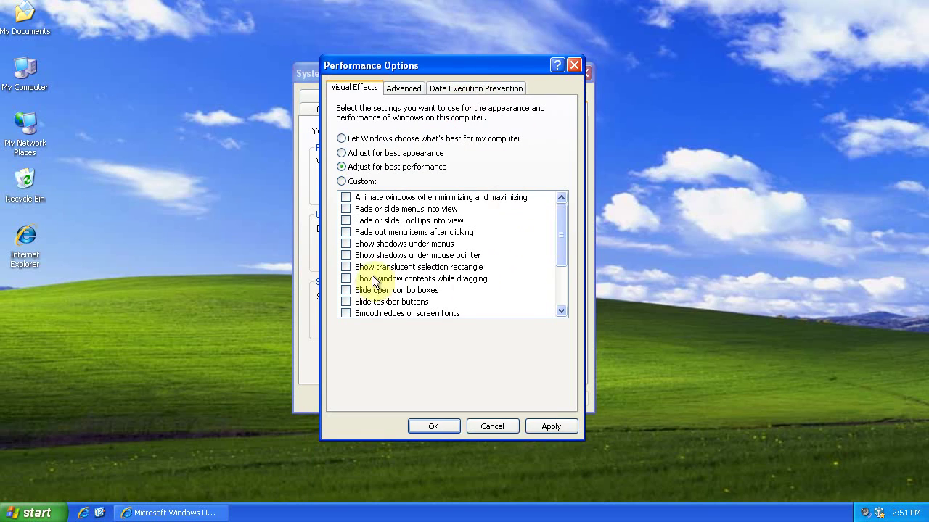
left_click(345, 279)
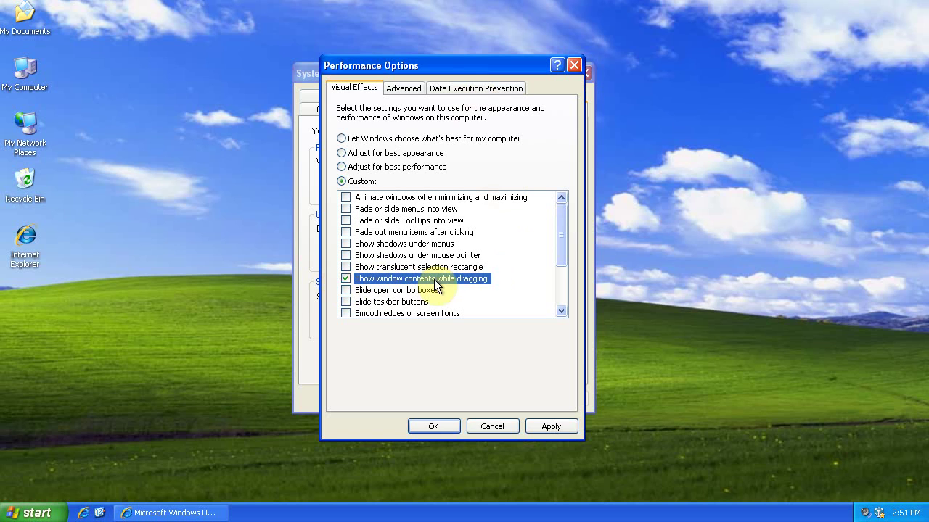
left_click_drag(562, 214, 560, 258)
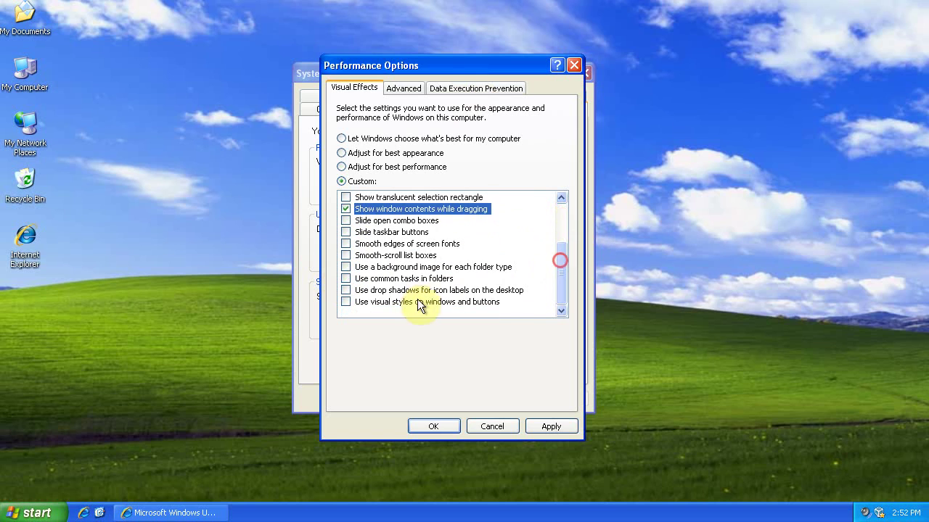
left_click(396, 291)
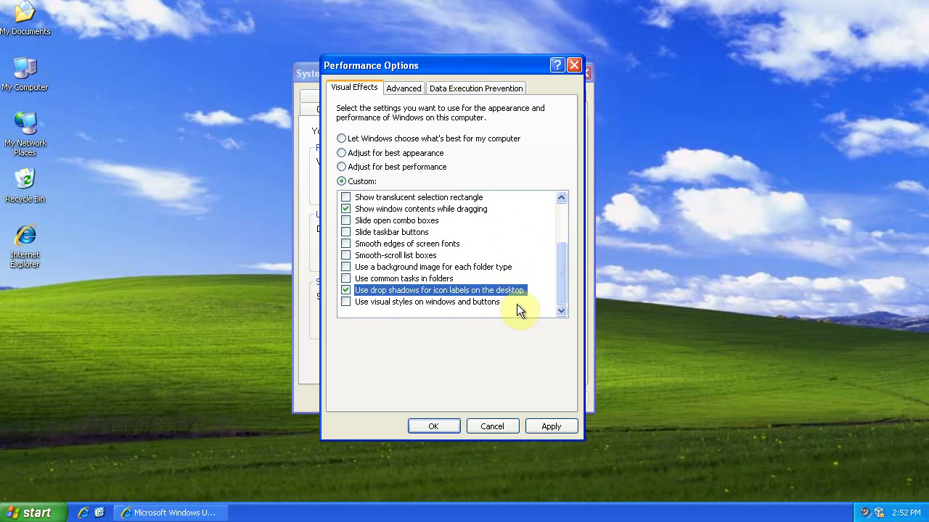
left_click(549, 426)
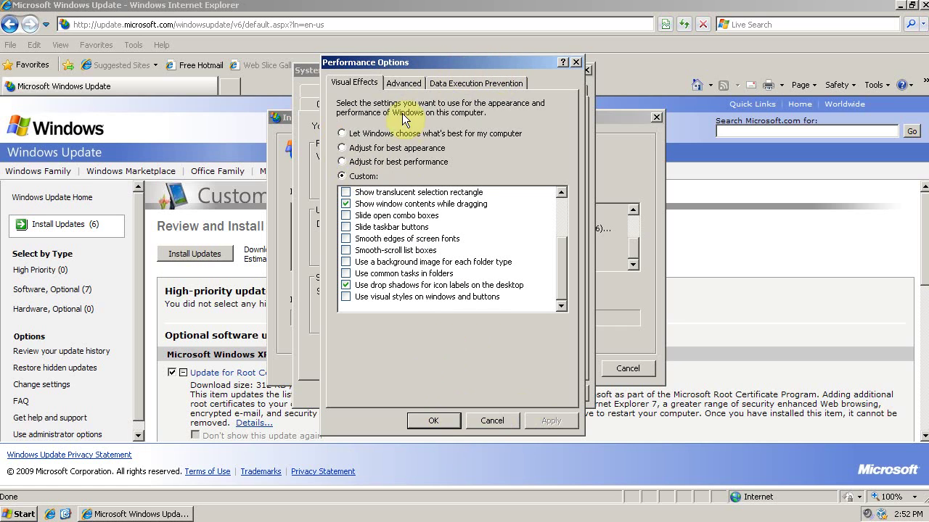
- Disable Windows error reporting, including critical-error notifications, and return to System Properties
left_click(432, 421)
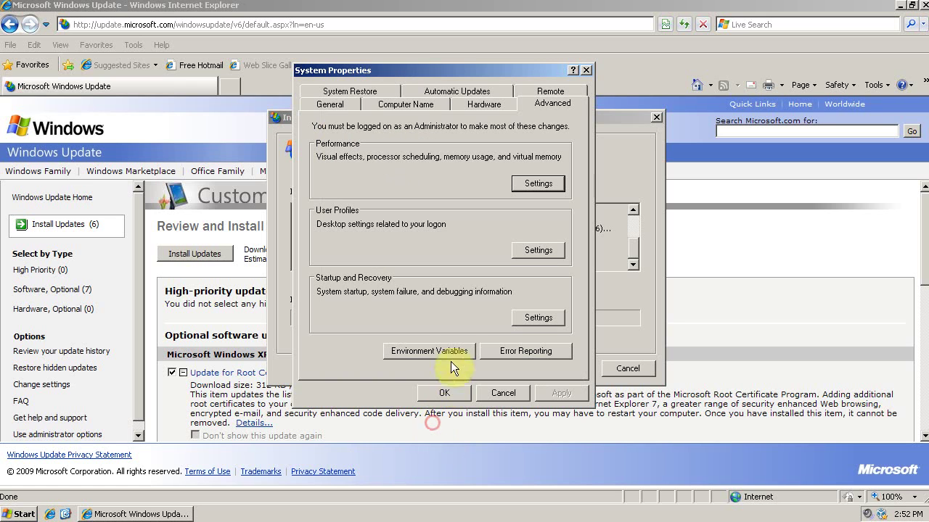
left_click(515, 351)
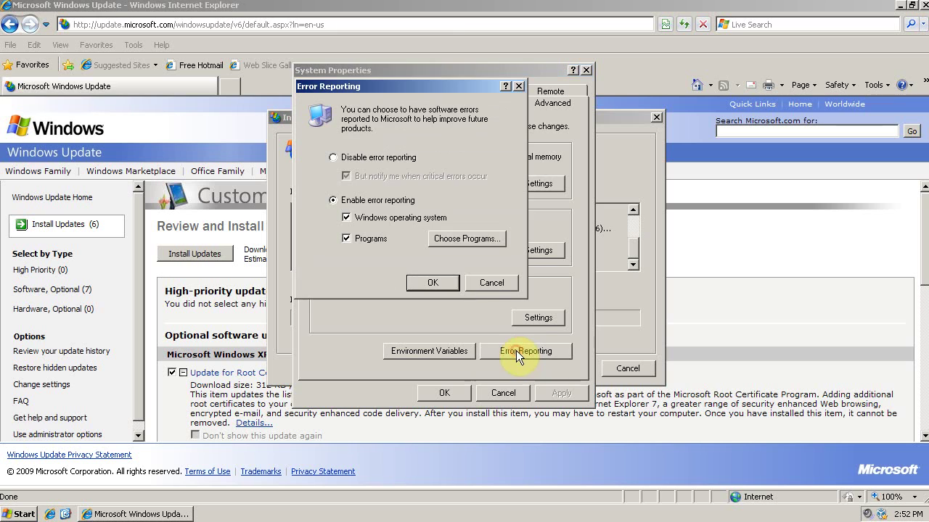
left_click(385, 159)
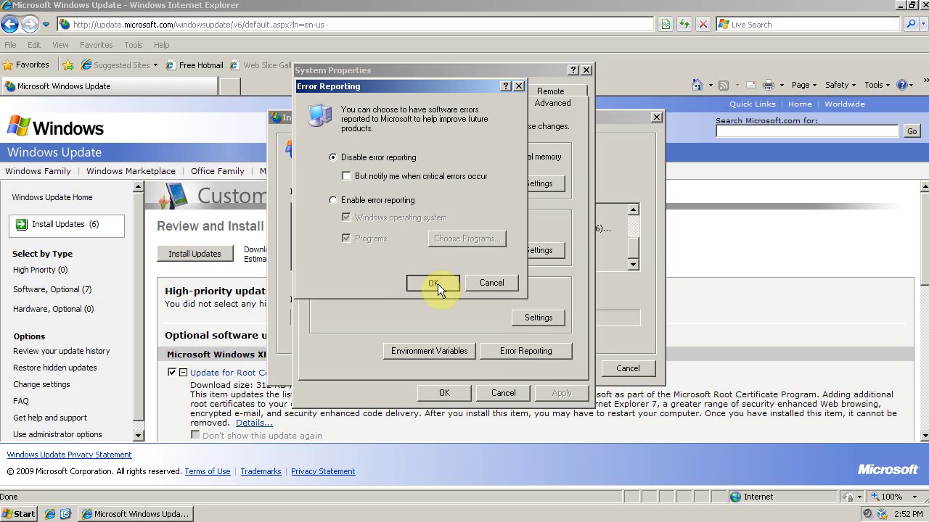
left_click(437, 283)
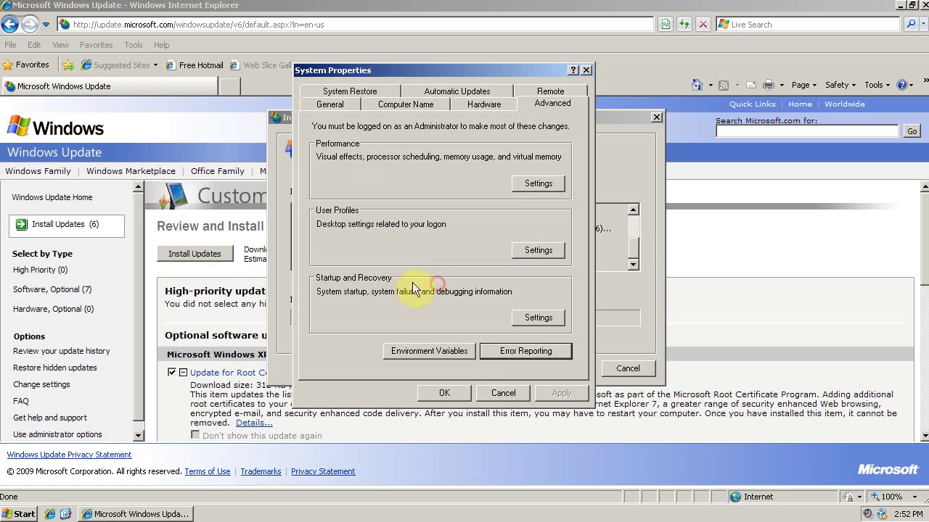
- Stop this computer from sending Remote Assistance invitations and apply the Remote setting
left_click(550, 94)
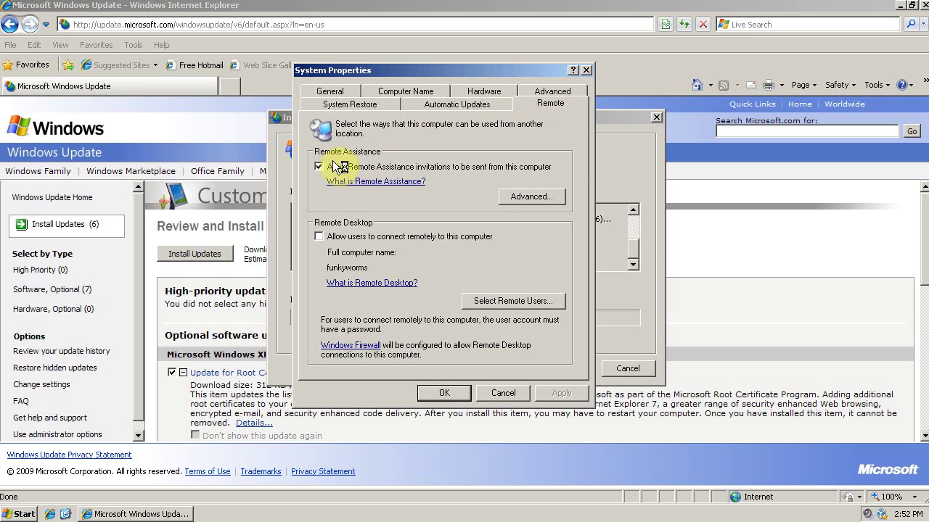
left_click(319, 167)
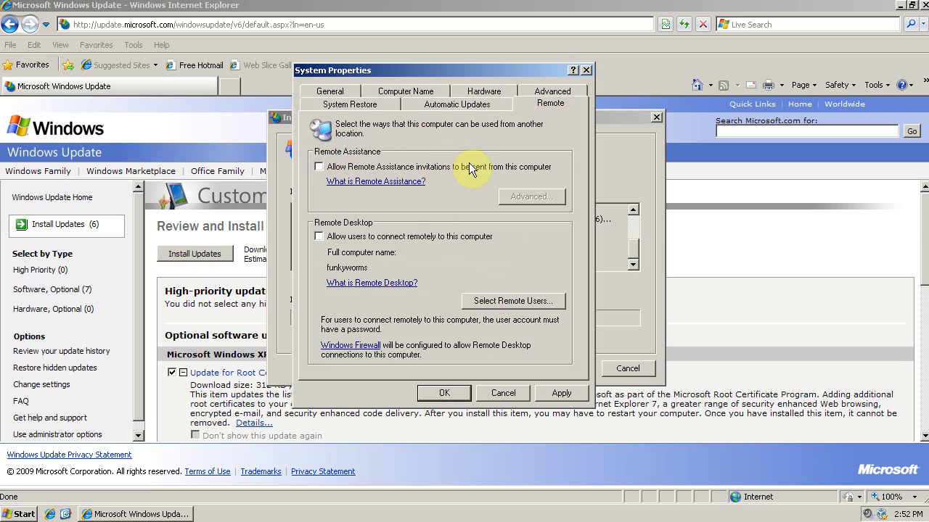
left_click(570, 396)
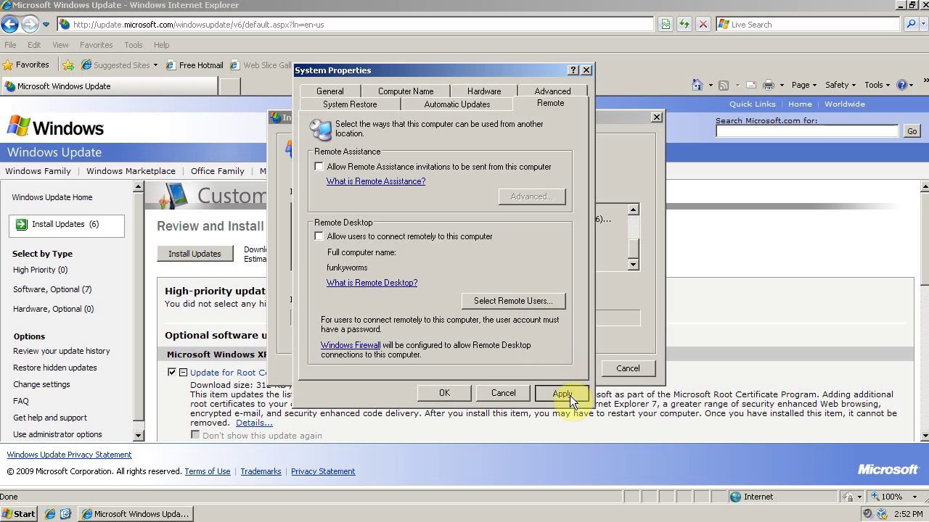
- Turn off System Restore, apply it, and confirm deleting existing restore points
left_click(366, 102)
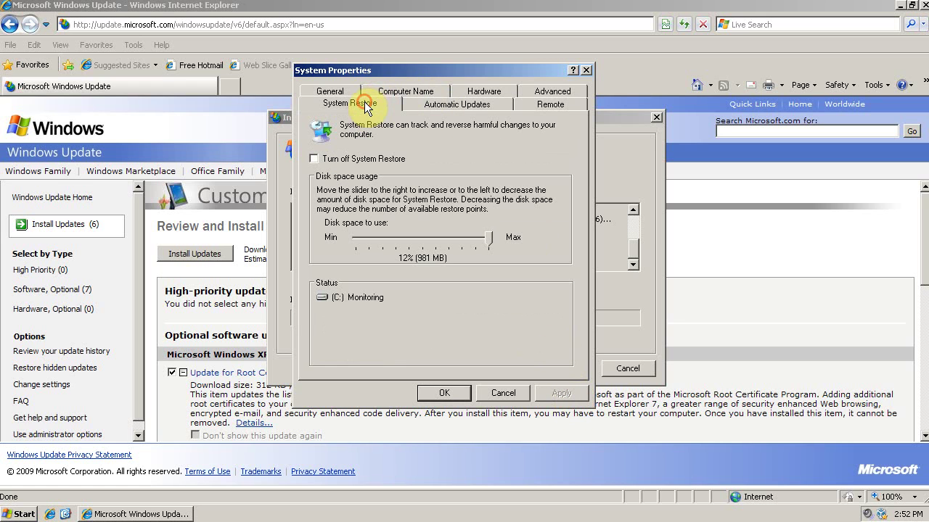
left_click(364, 157)
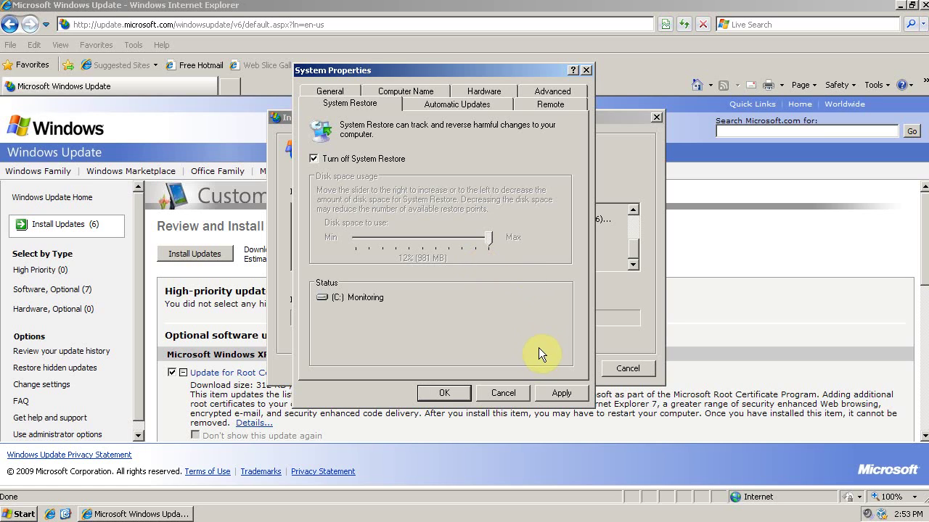
left_click(561, 386)
left_click(564, 395)
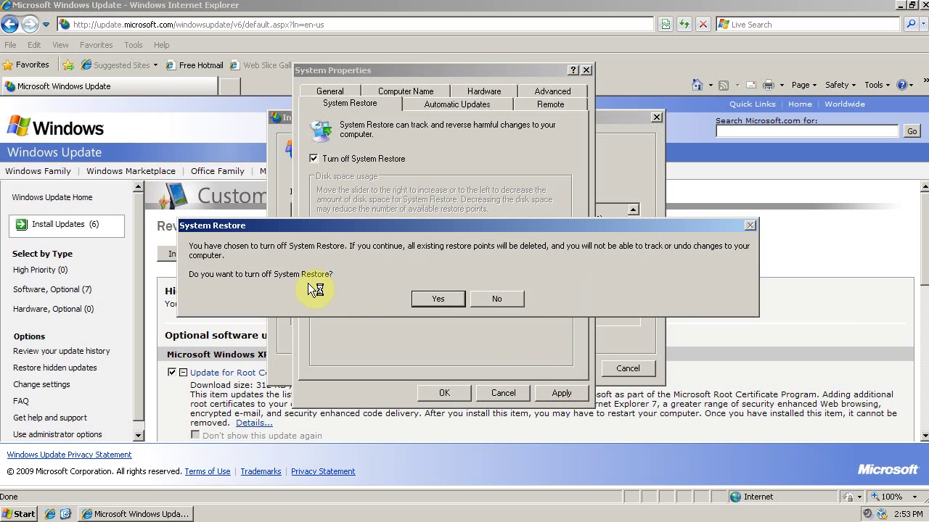
left_click(430, 299)
left_click(441, 299)
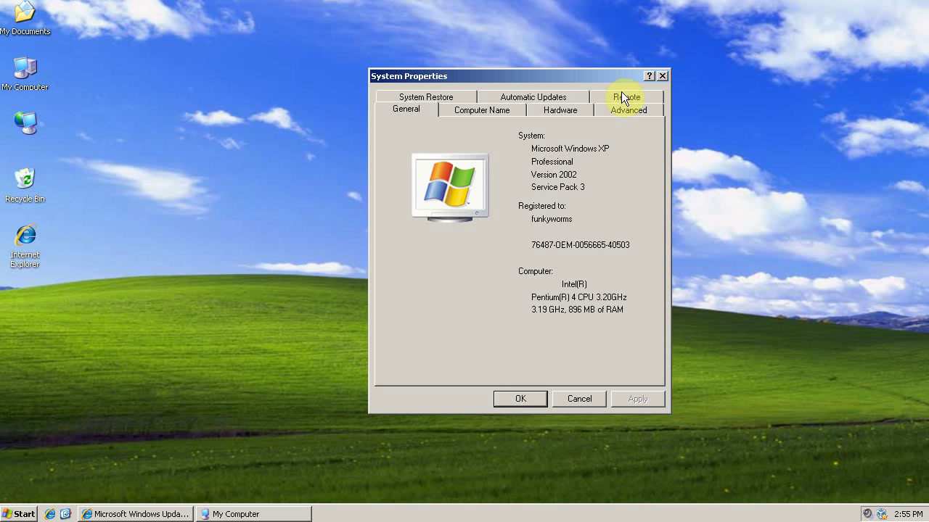
- Enter 400 MB as the initial and maximum paging file size for drive C:
left_click(622, 111)
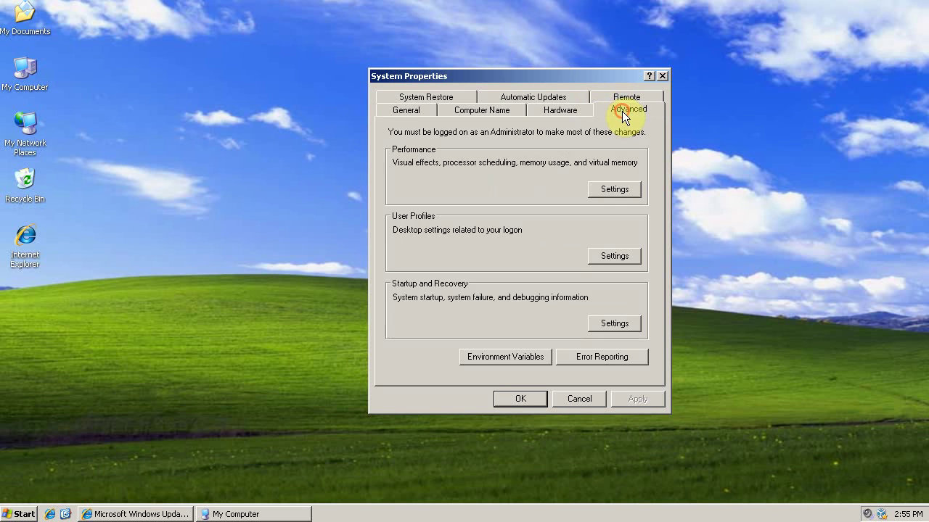
left_click(608, 190)
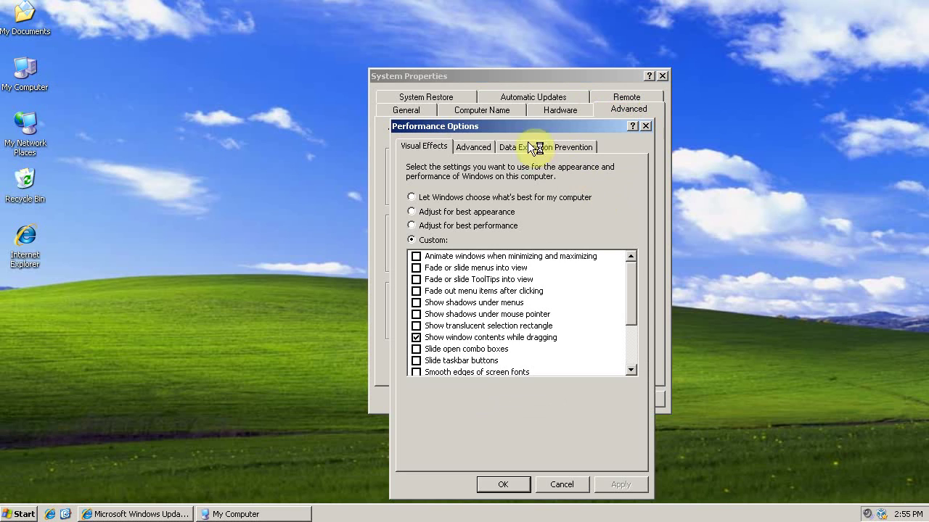
left_click(474, 145)
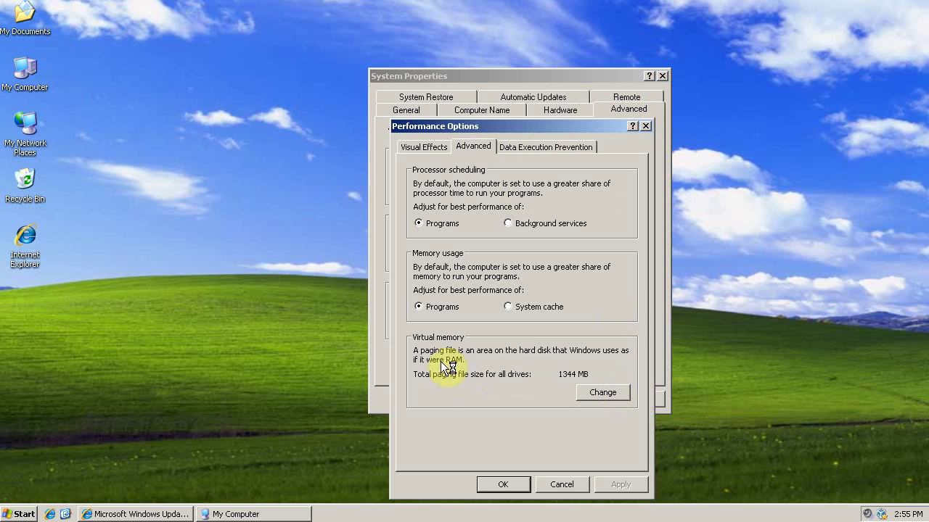
left_click(602, 393)
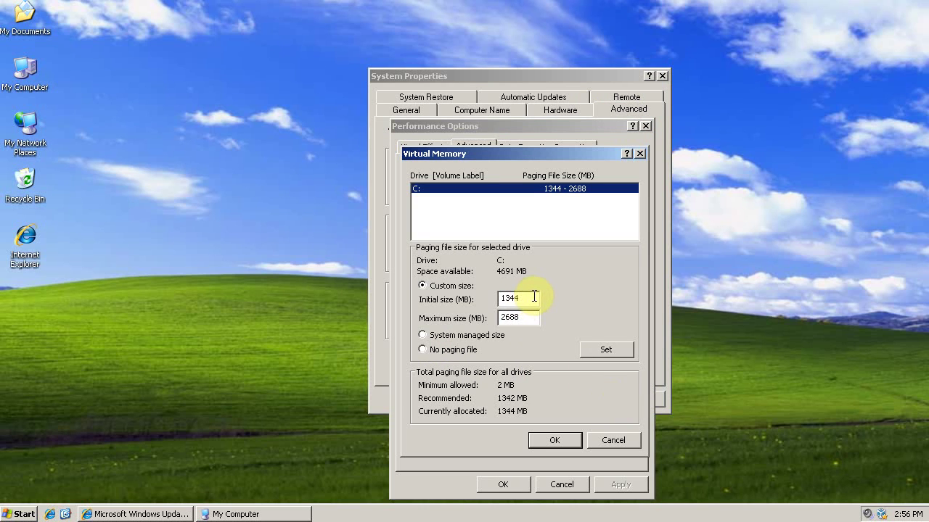
left_click_drag(532, 296, 469, 290)
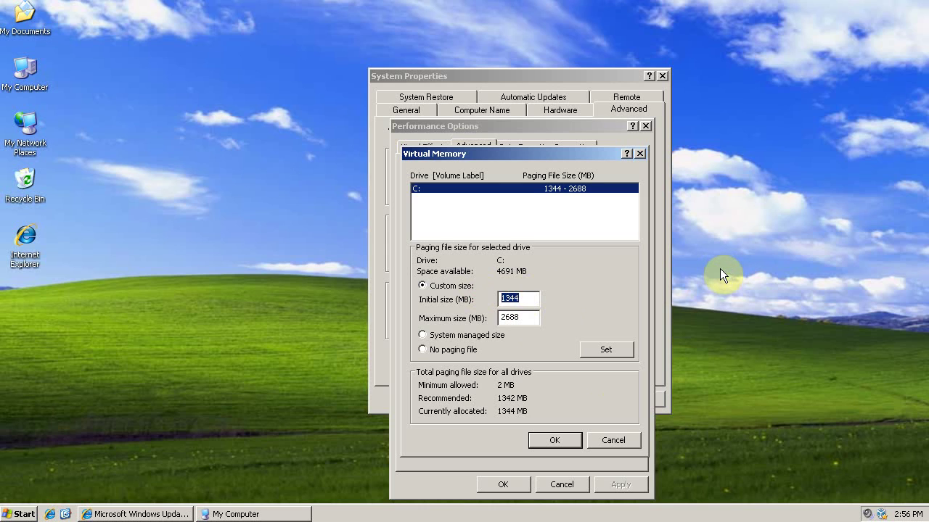
type("400")
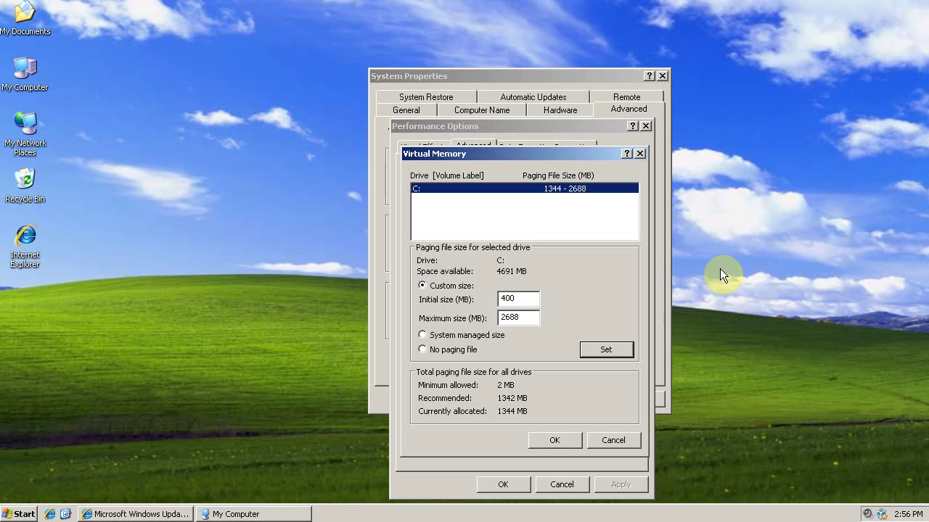
key("Tab")
type("400")
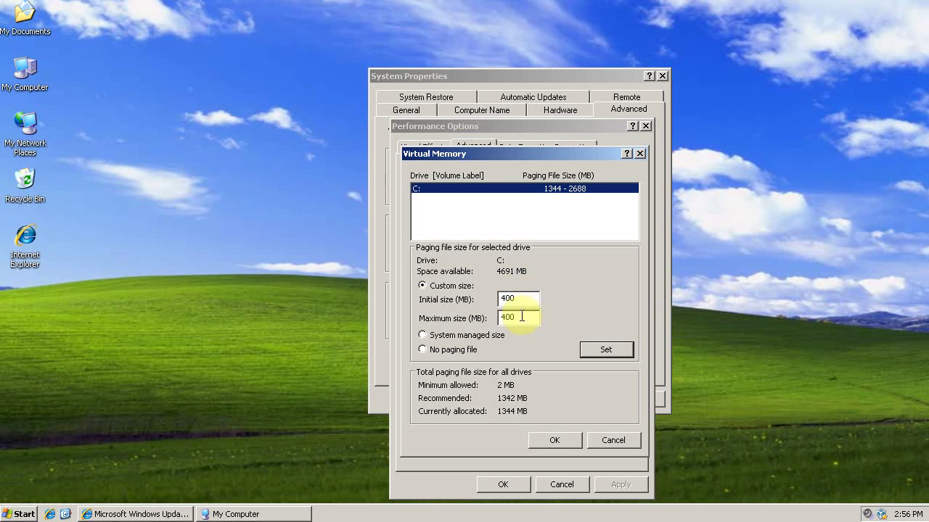
- Set the 400 MB paging file, acknowledge the restart notice, and close all system dialogs
left_click(606, 350)
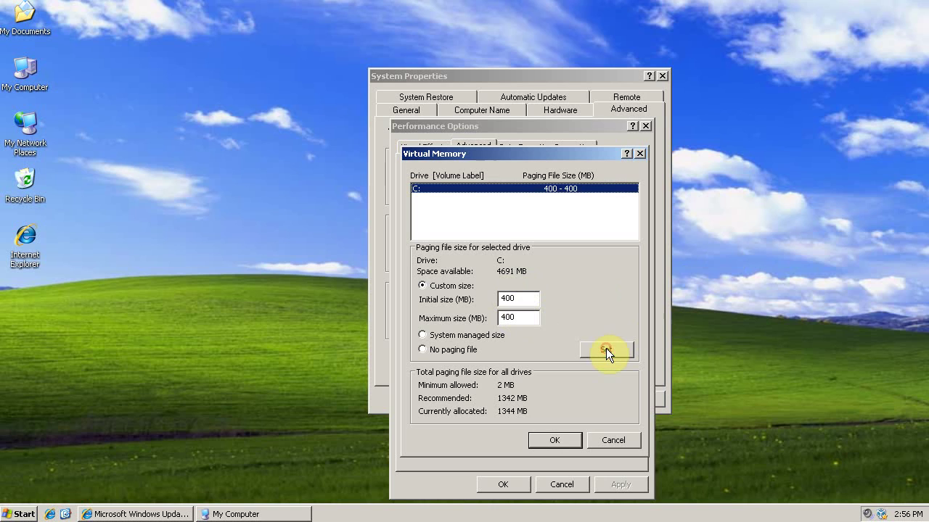
left_click(565, 439)
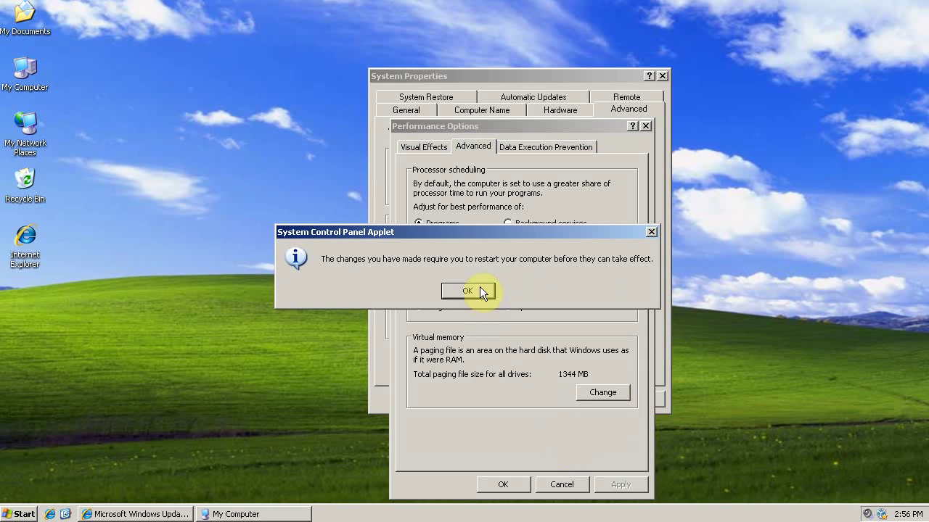
left_click(479, 288)
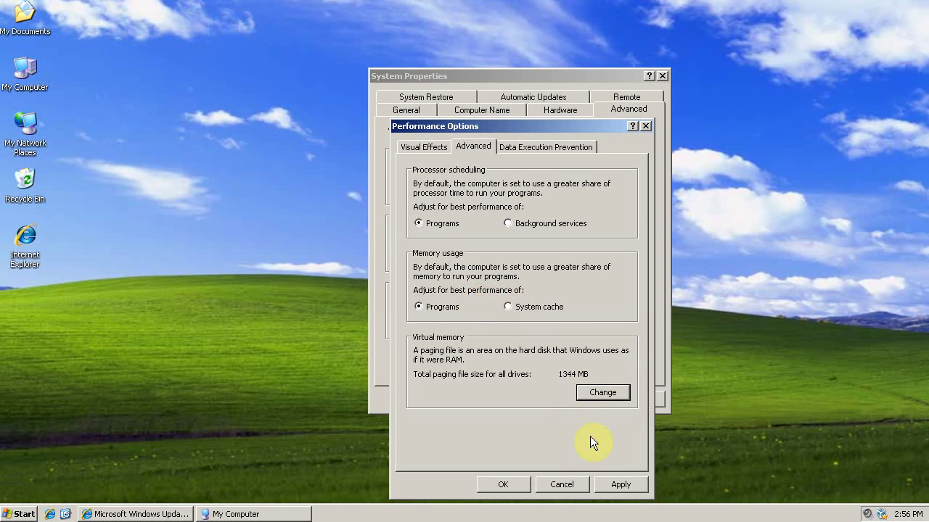
left_click(513, 482)
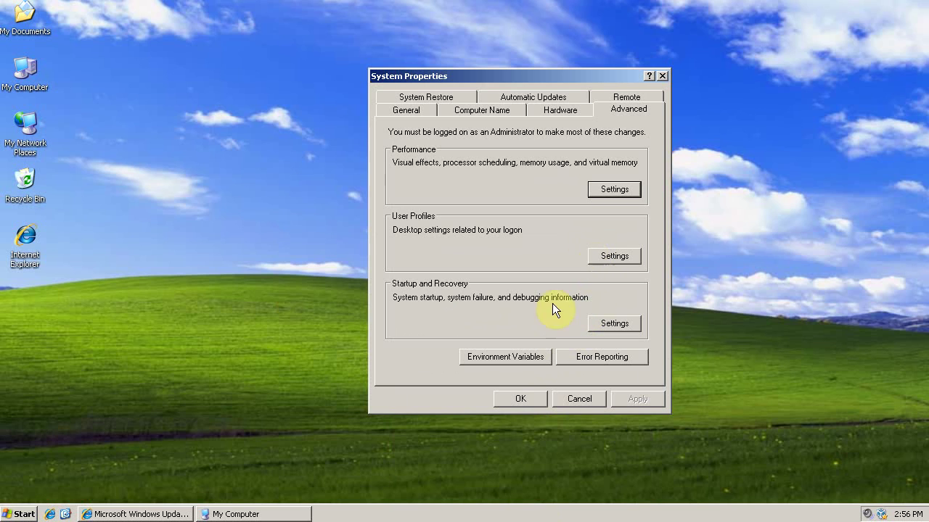
left_click(520, 397)
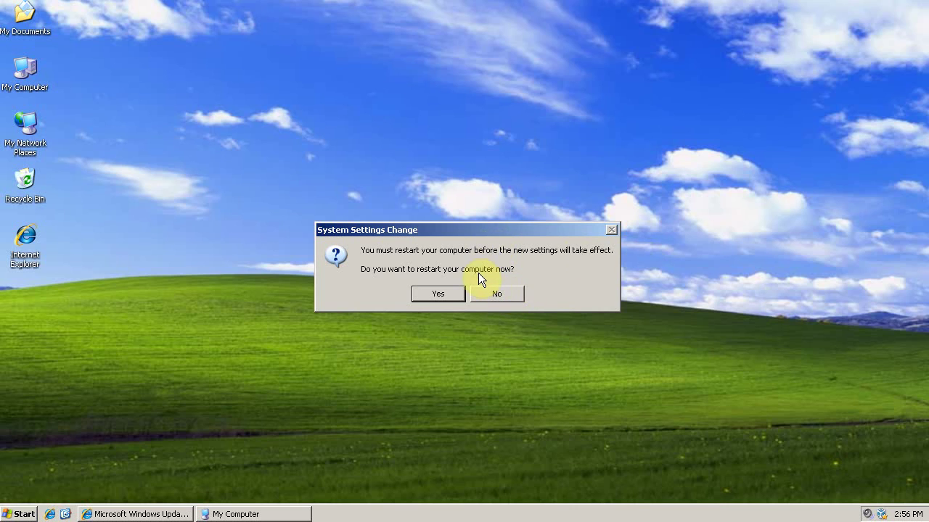
- Decline the restart, close the installation results, and start installing the 8 high-priority updates
left_click(509, 294)
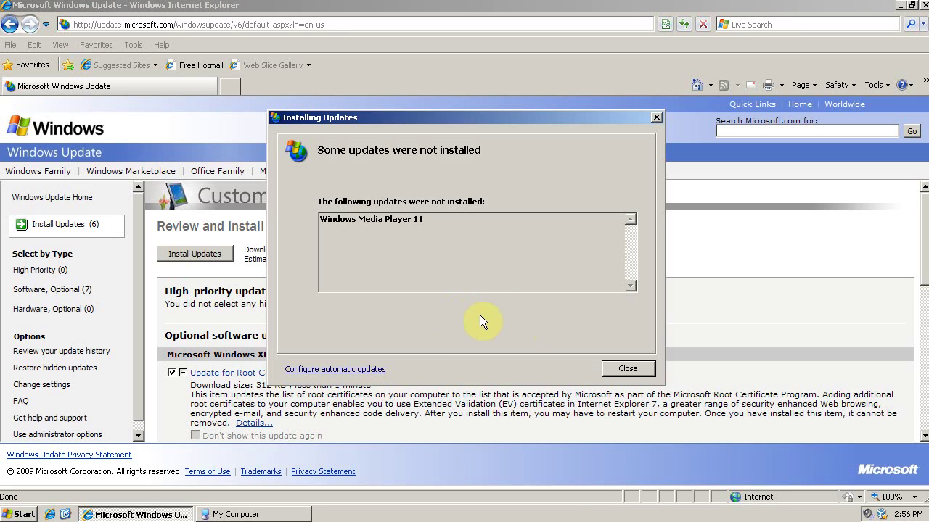
left_click(622, 376)
left_click(628, 370)
left_click(630, 366)
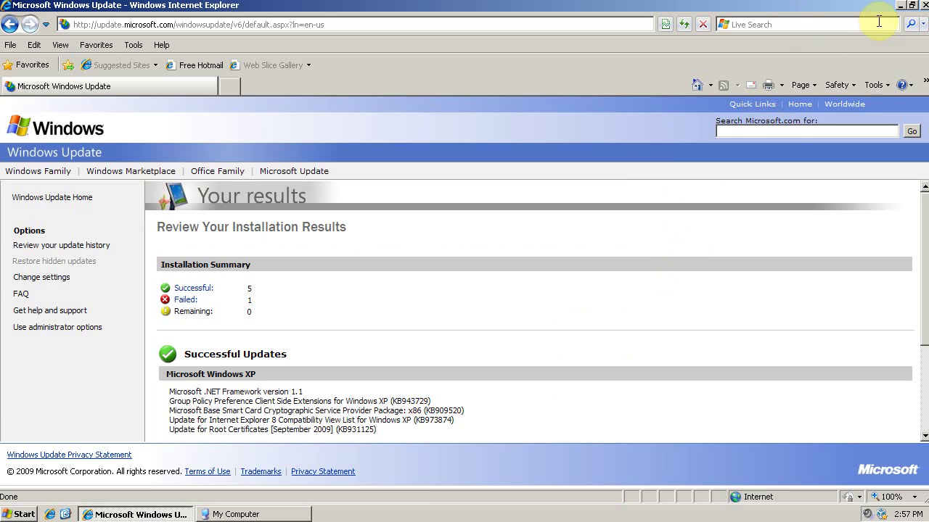
left_click(924, 5)
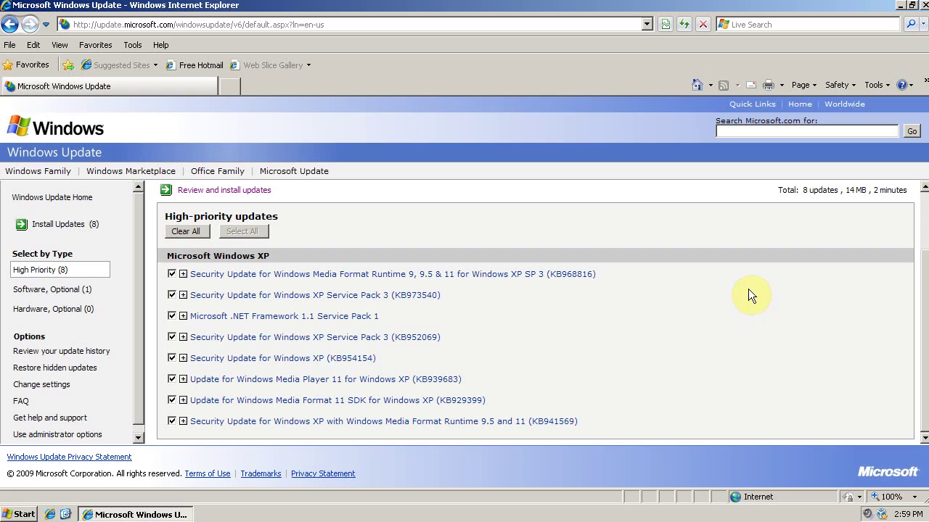
left_click(81, 226)
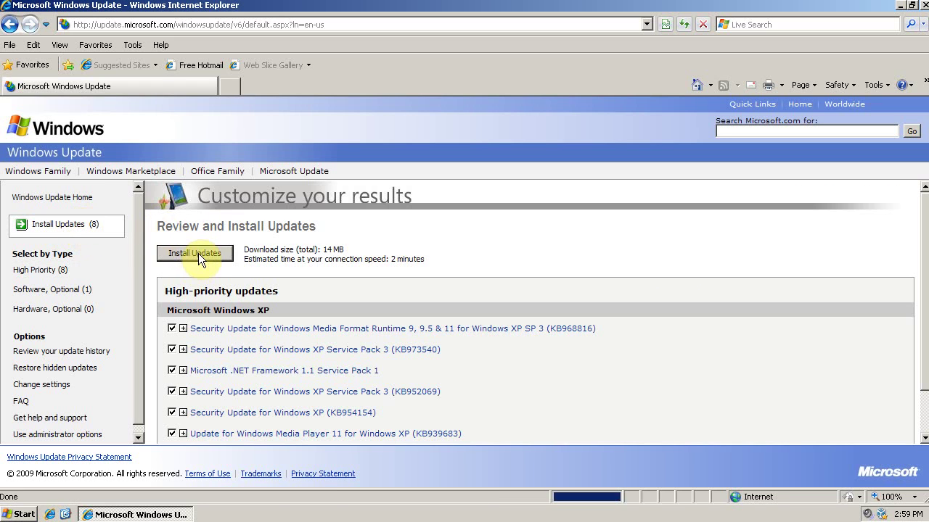
left_click(198, 254)
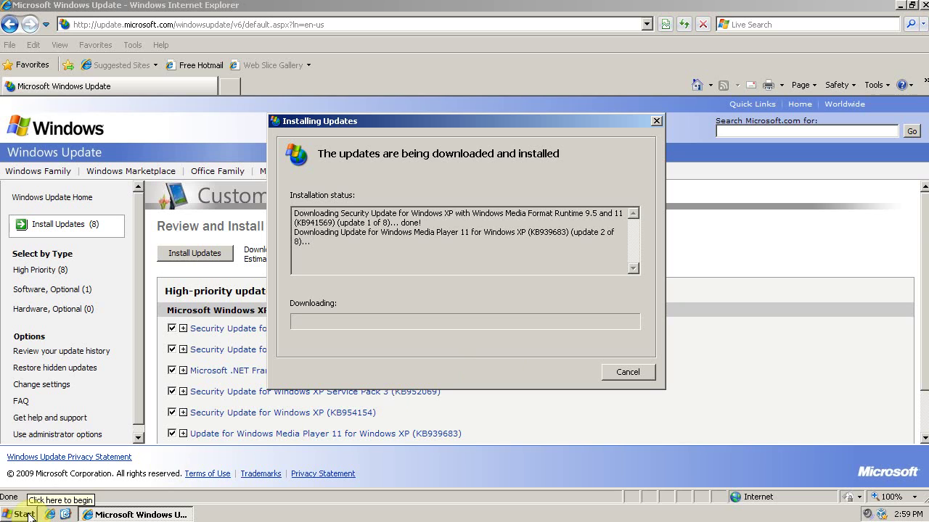
- Open Sounds and Audio Devices from the Control Panel
left_click(29, 515)
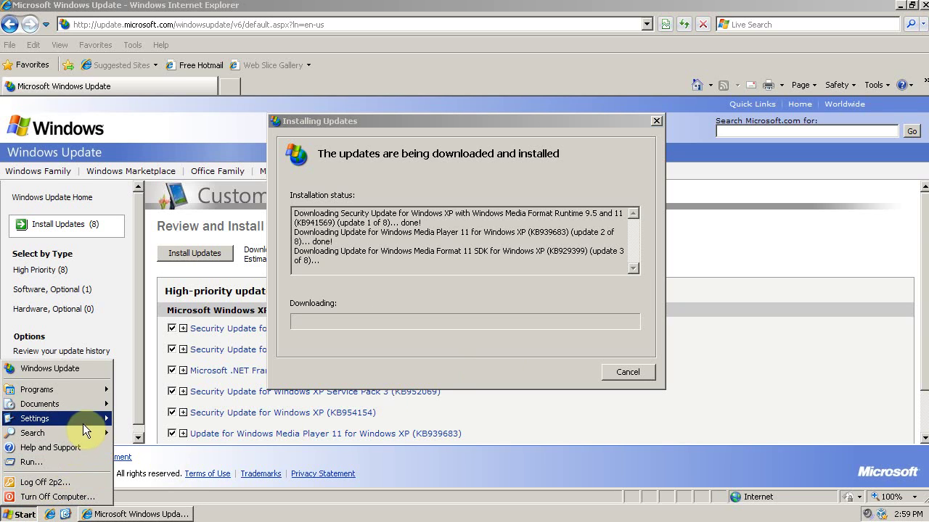
left_click(149, 425)
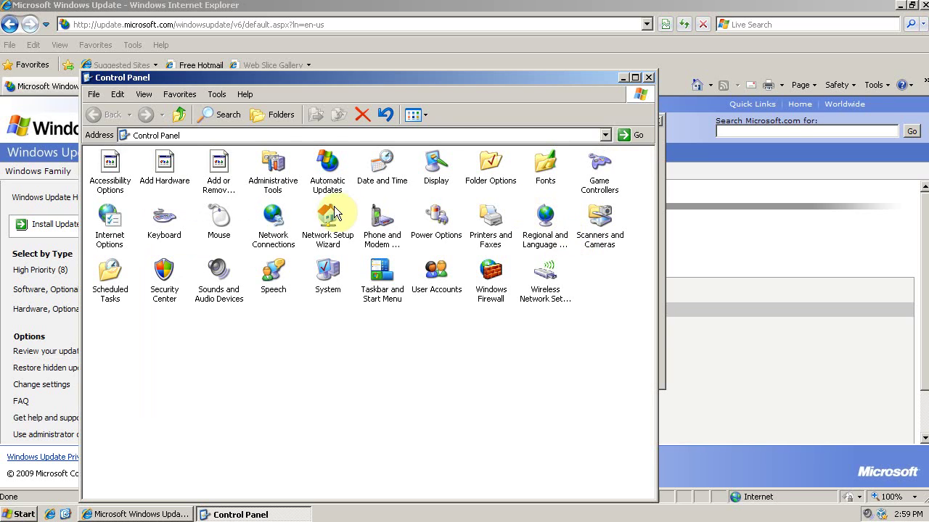
left_click(215, 273)
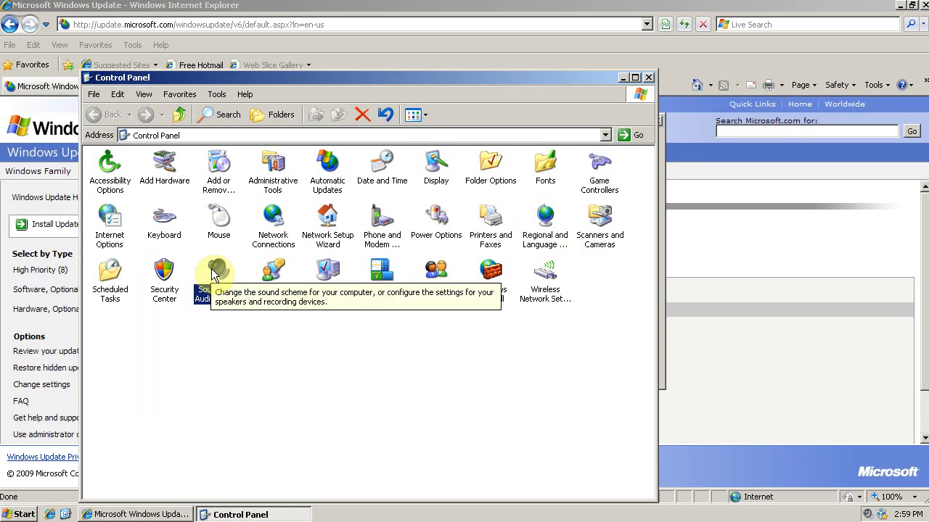
double_click(215, 272)
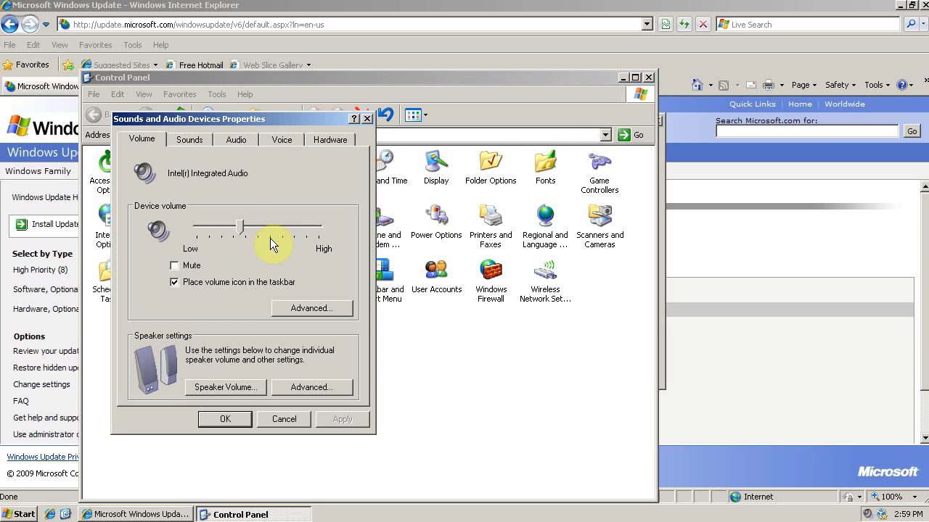
- Select the No Sounds scheme without saving the old one, then apply and close
left_click(206, 143)
left_click(212, 207)
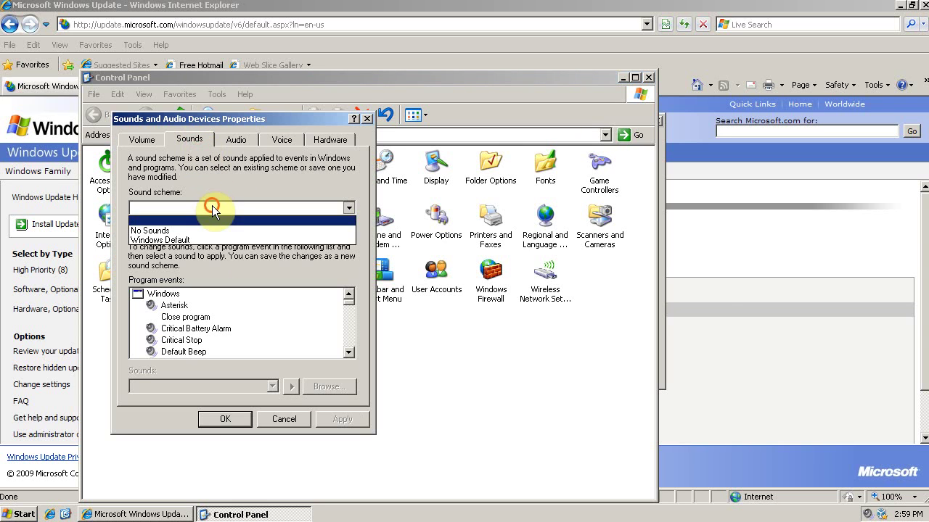
left_click(211, 231)
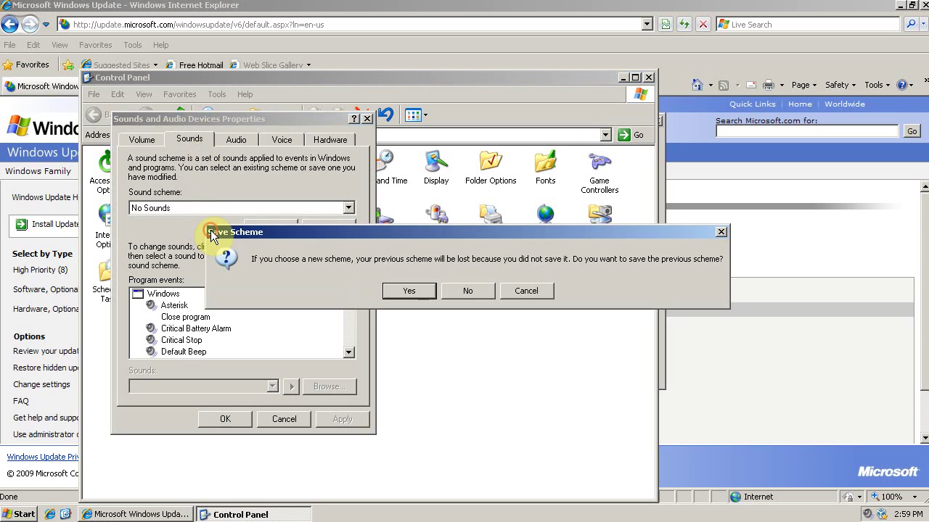
left_click(472, 291)
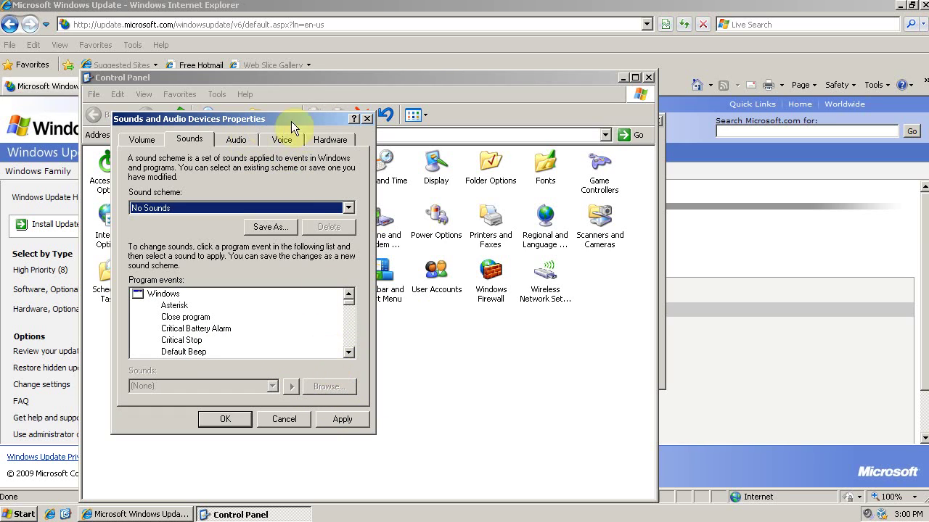
left_click(348, 418)
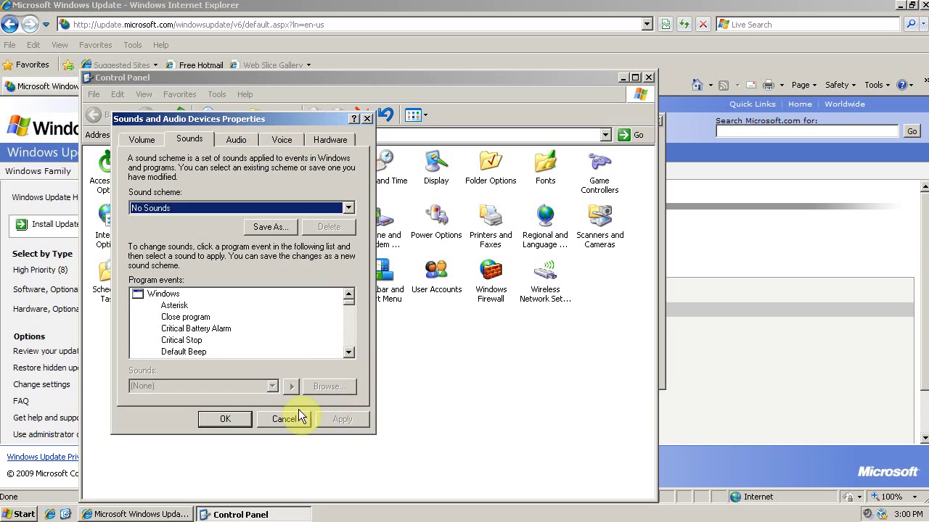
left_click(212, 421)
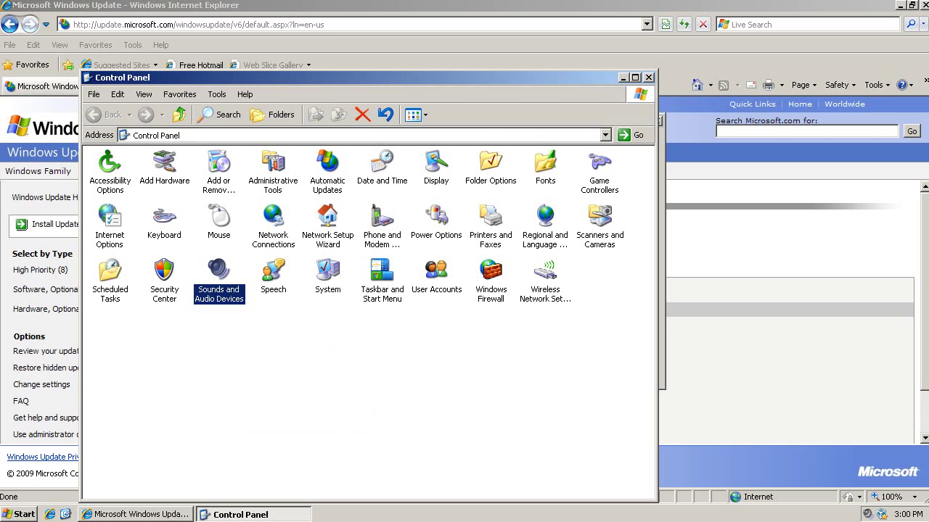
- Maximize Control Panel and switch it to Details view with a wider Comments column
left_click(634, 78)
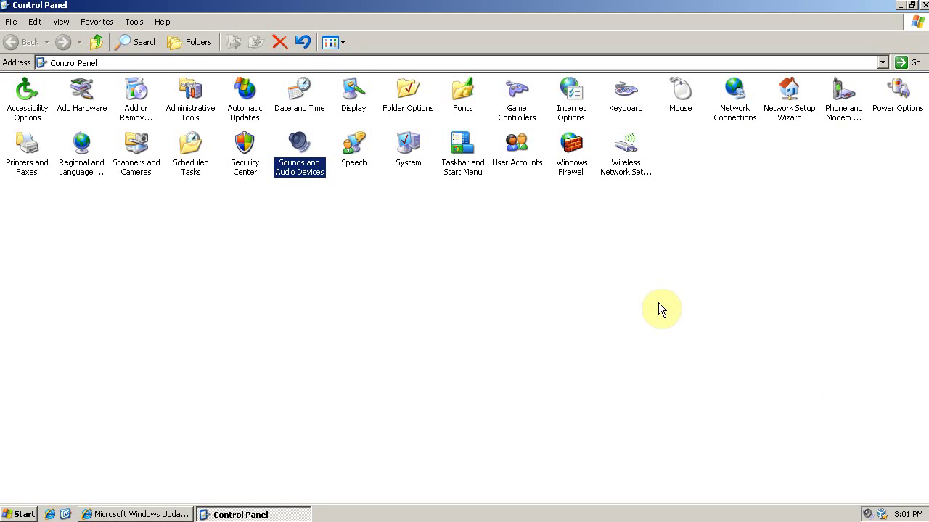
left_click(334, 41)
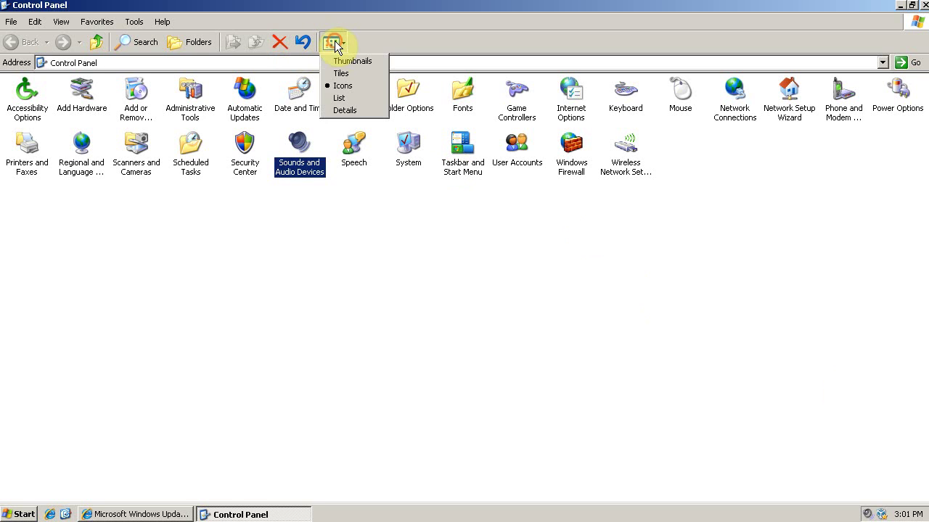
left_click(345, 108)
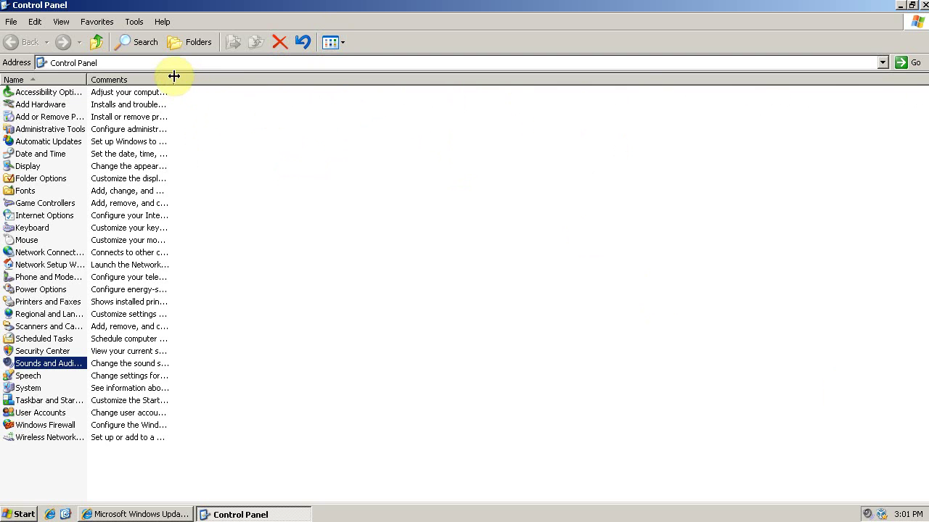
left_click_drag(174, 75, 297, 78)
- In Folder Options, show hidden files and folders and known file extensions, then apply
left_click(142, 24)
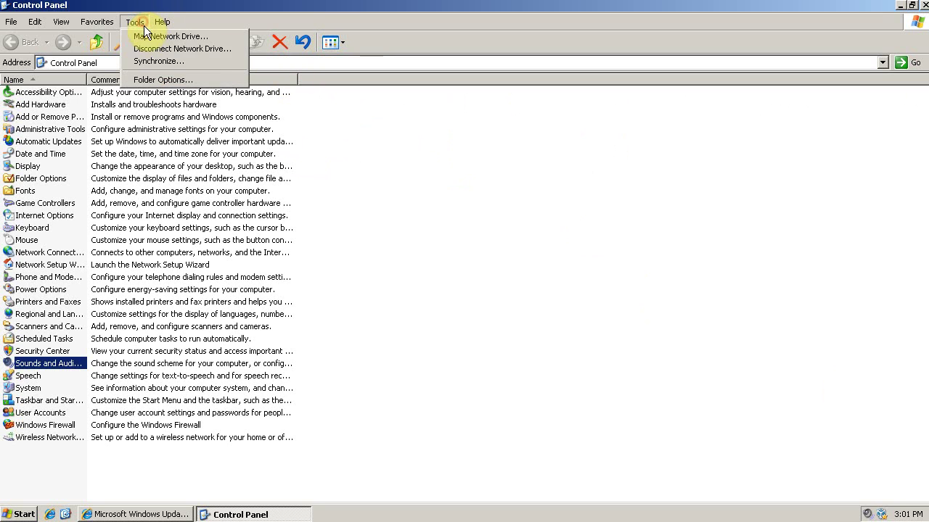
left_click(157, 81)
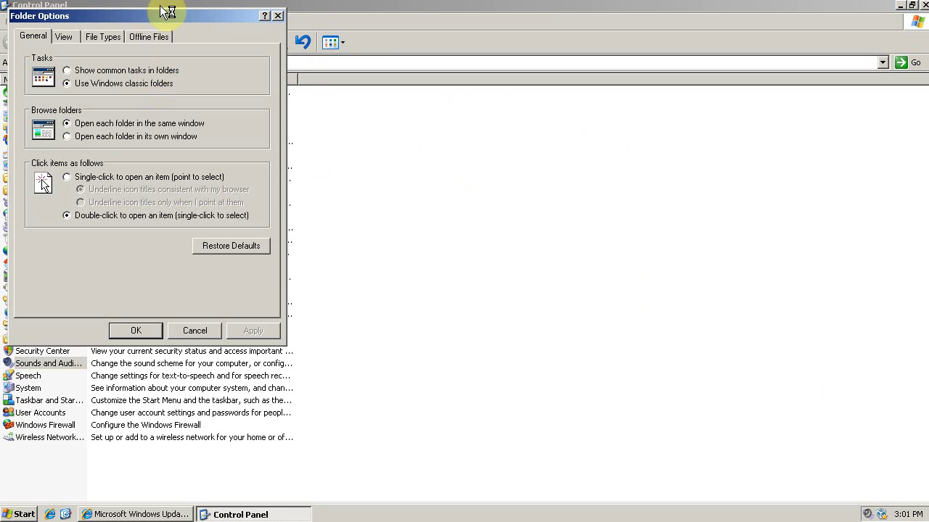
left_click_drag(176, 17, 232, 62)
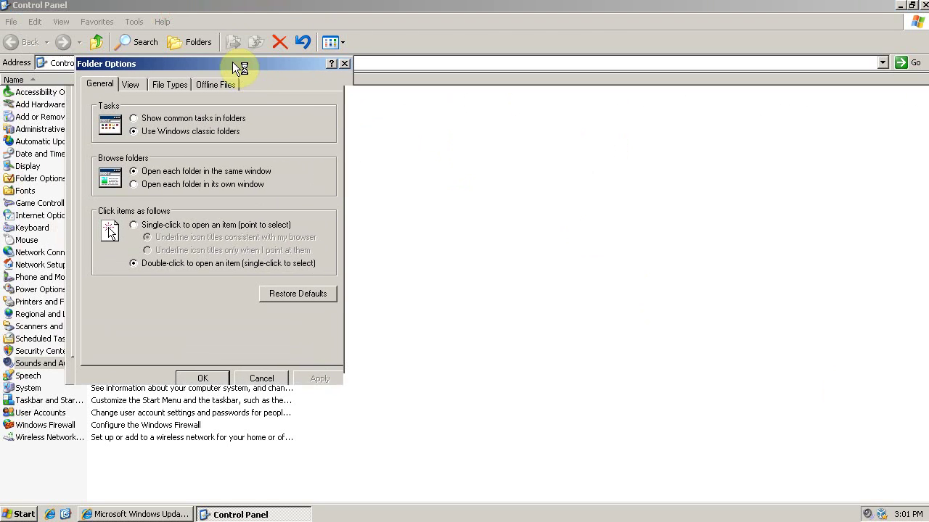
left_click(133, 83)
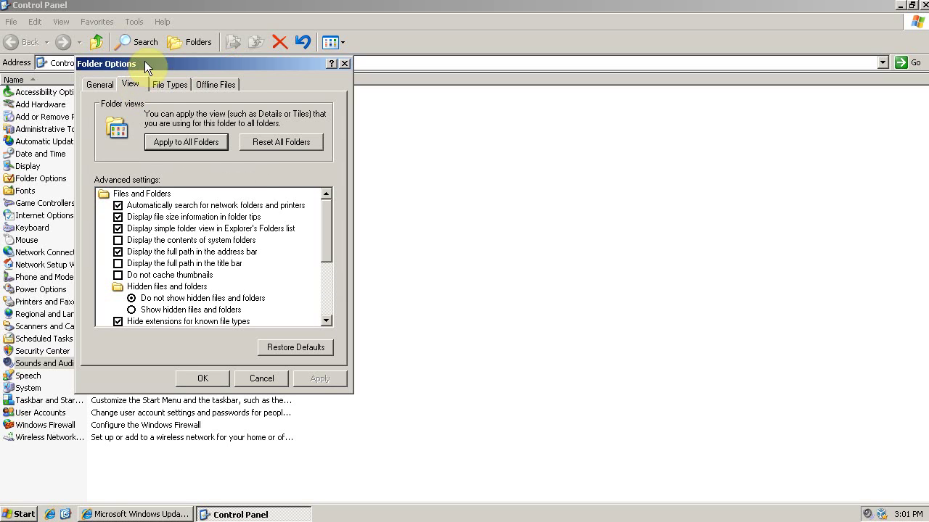
left_click(154, 312)
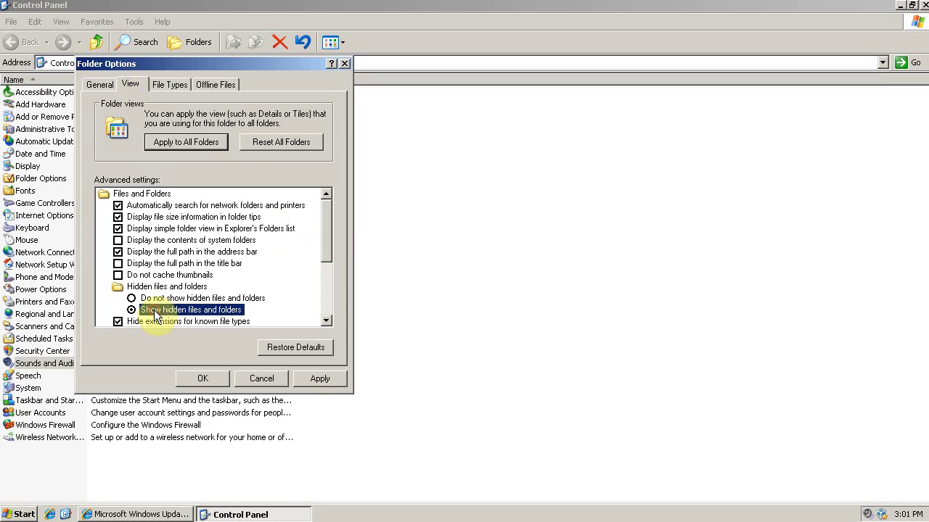
scroll(329, 222, "down", 2)
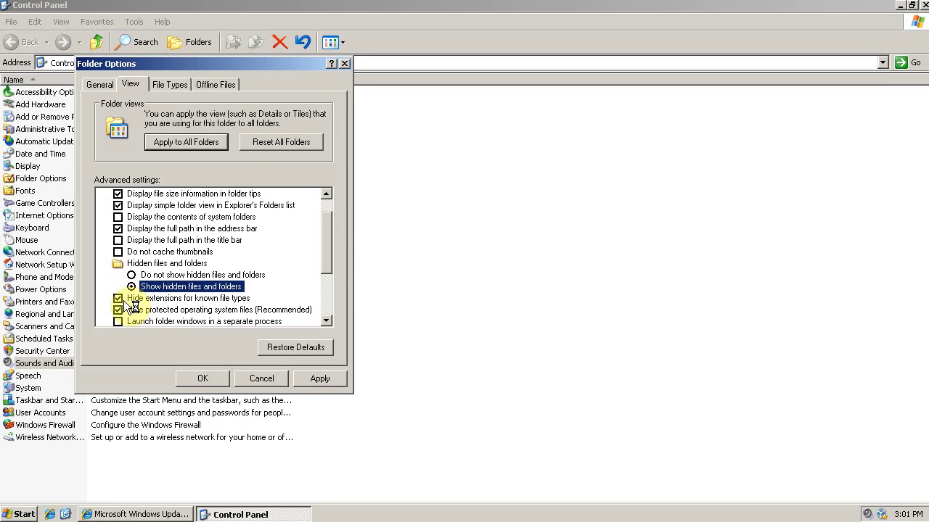
left_click(121, 298)
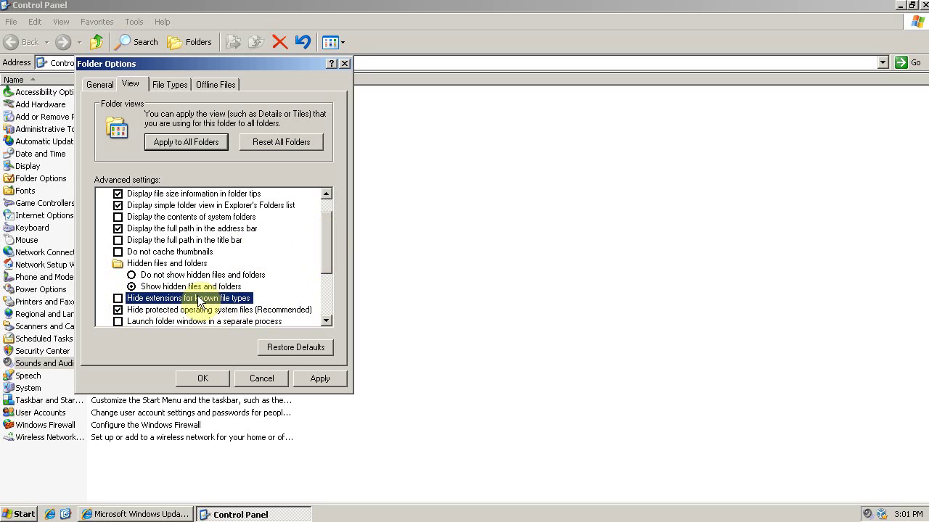
scroll(327, 229, "down", 1)
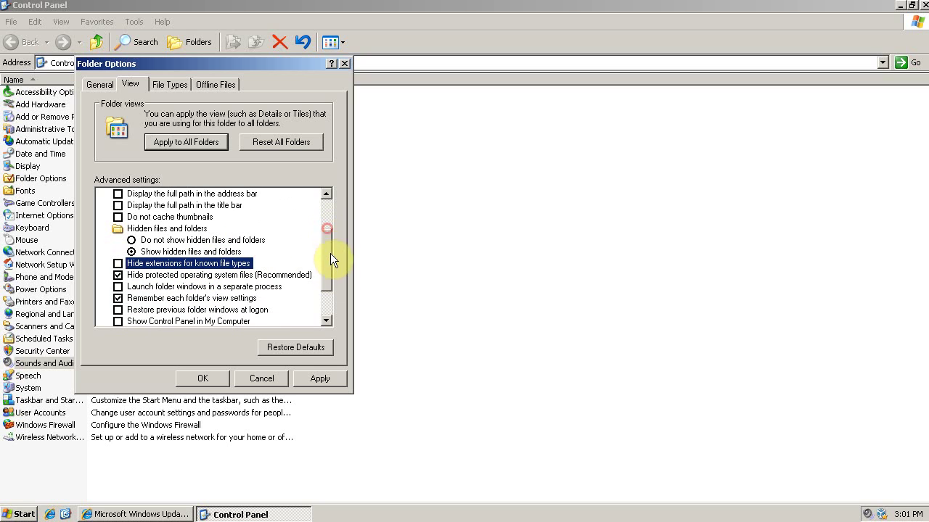
left_click(326, 377)
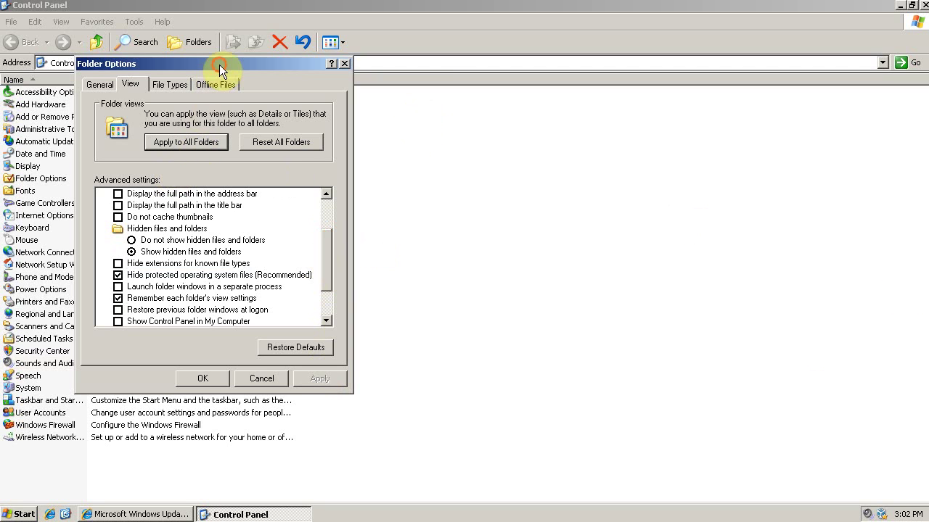
- Apply the current Details view to all folders and close Folder Options
left_click_drag(232, 65, 346, 78)
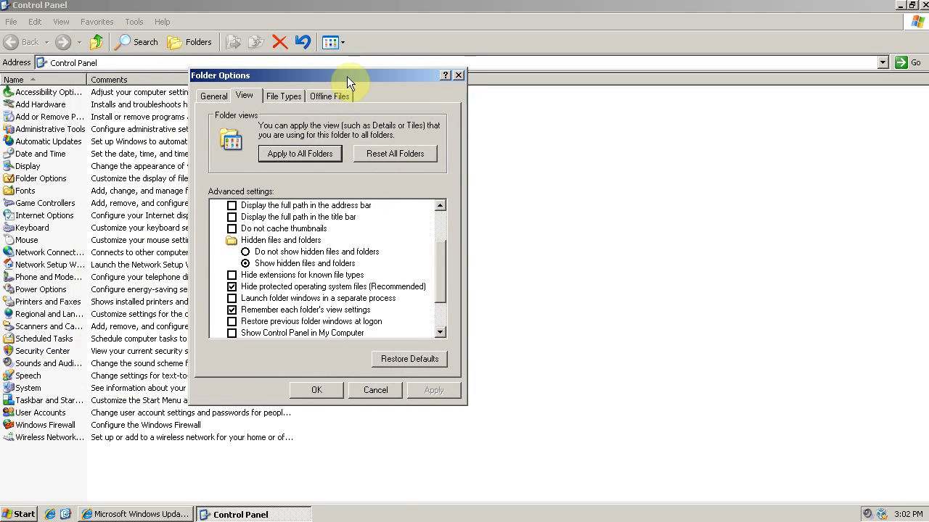
left_click(298, 156)
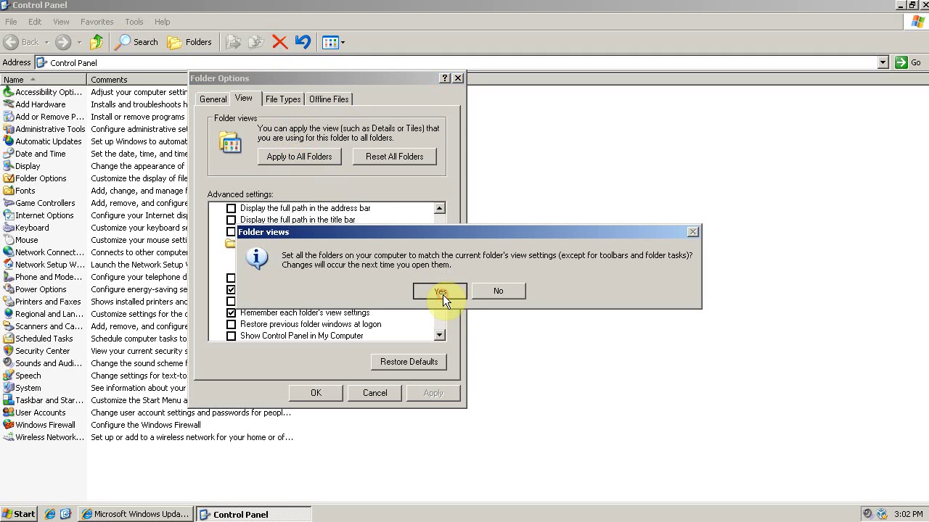
left_click(443, 294)
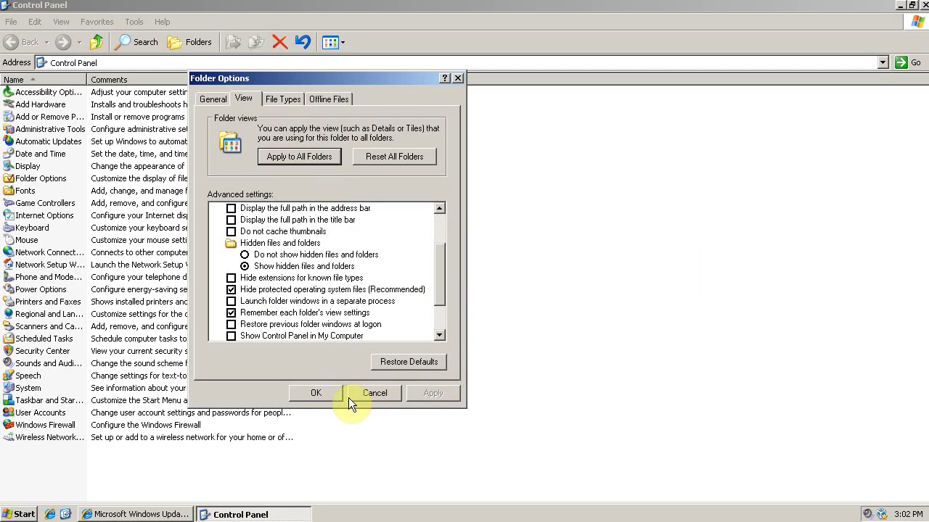
left_click(326, 396)
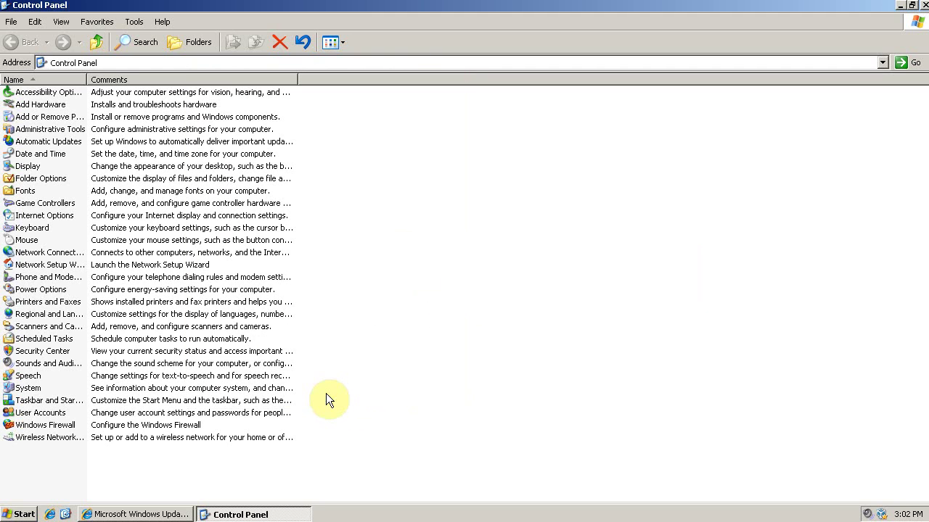
- Close Control Panel and open Local Disk (C:) properties from My Computer
left_click(924, 5)
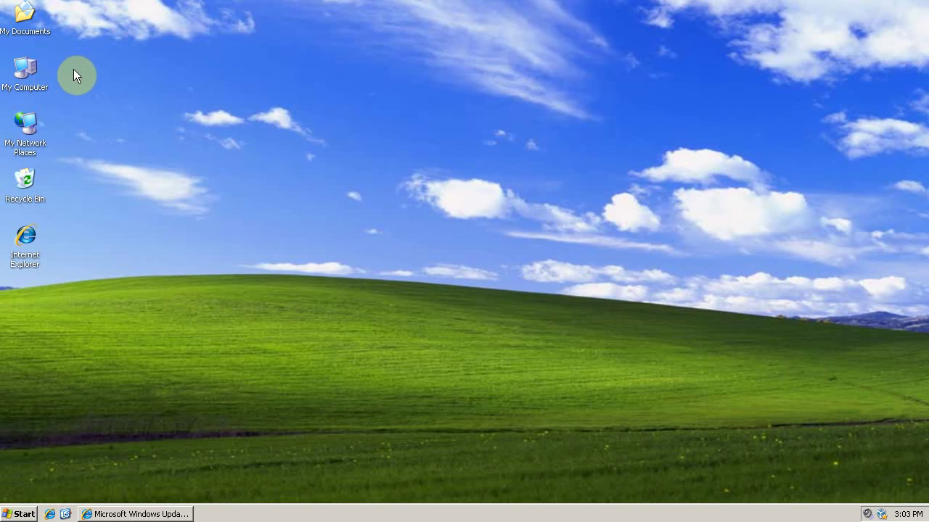
double_click(26, 68)
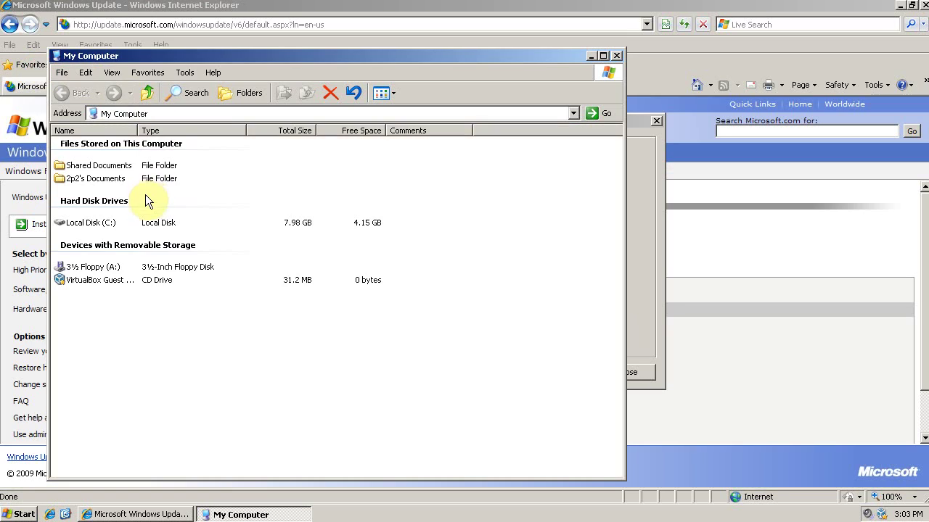
right_click(79, 222)
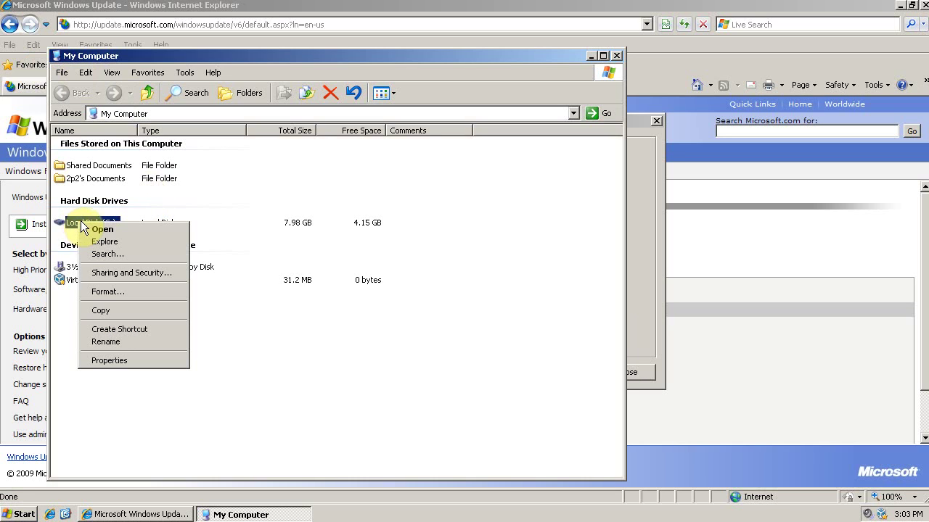
left_click(106, 359)
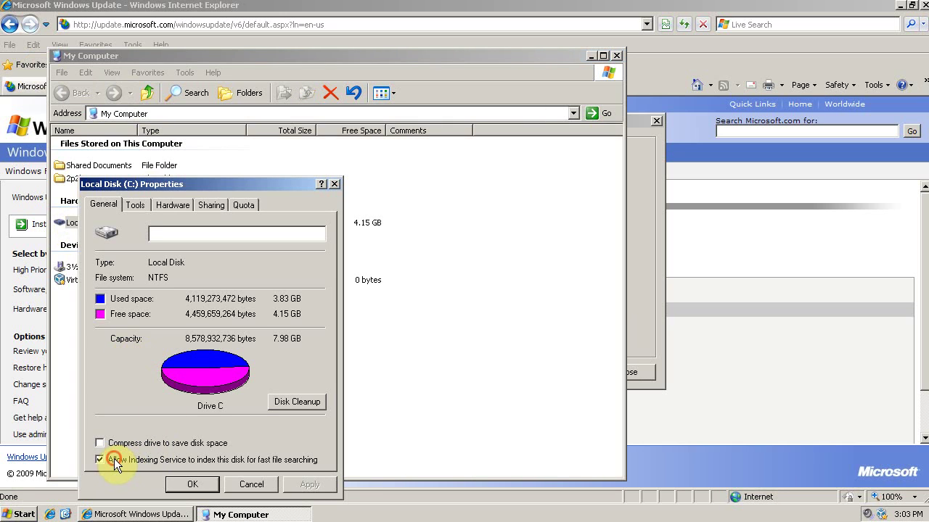
- Disable indexing on drive C: for all subfolders and files, ignoring all errors
left_click(114, 460)
left_click(309, 487)
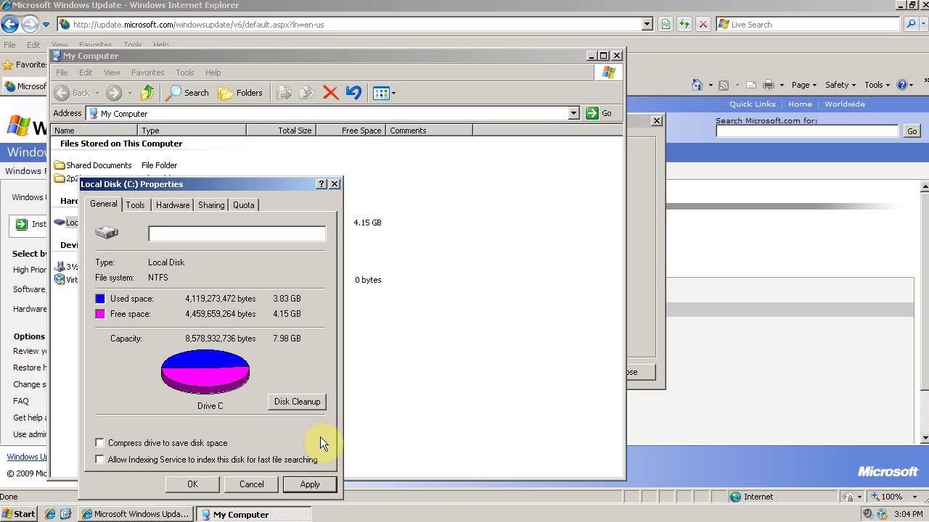
left_click_drag(276, 183, 410, 22)
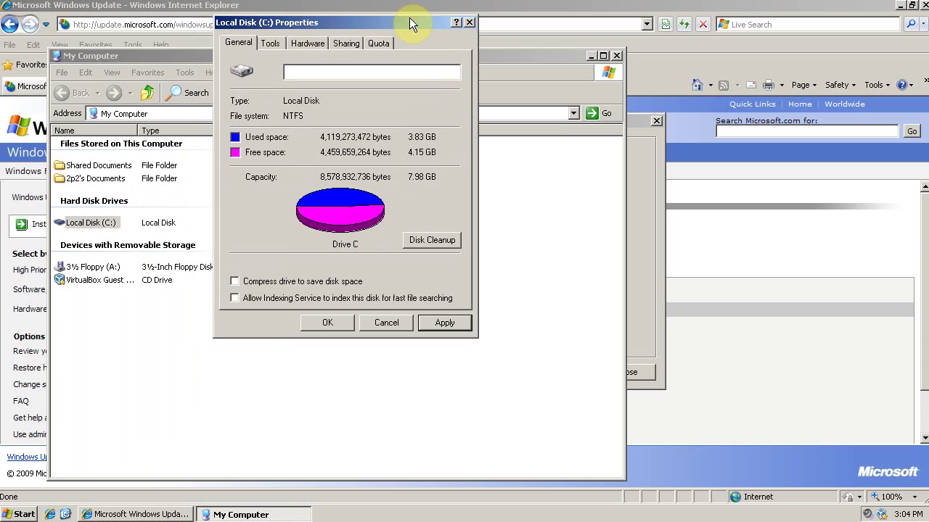
left_click(446, 323)
left_click(412, 196)
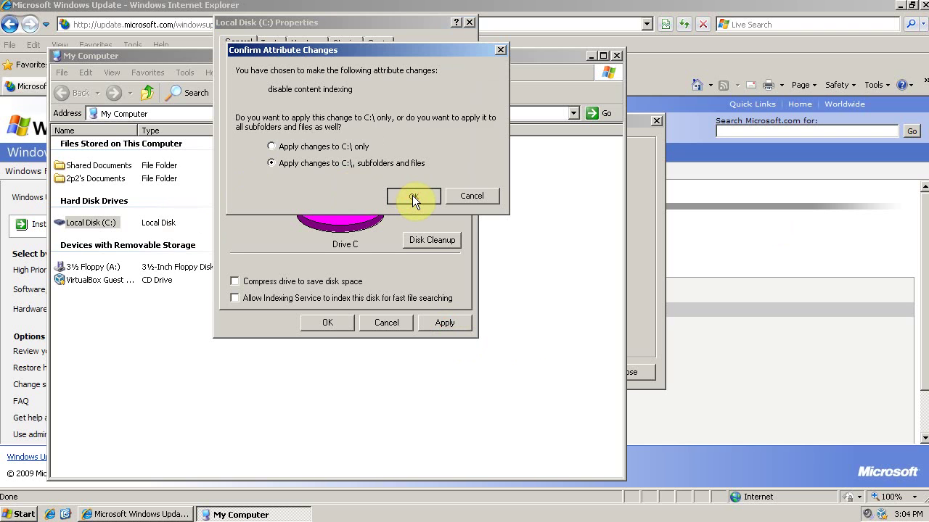
left_click(412, 196)
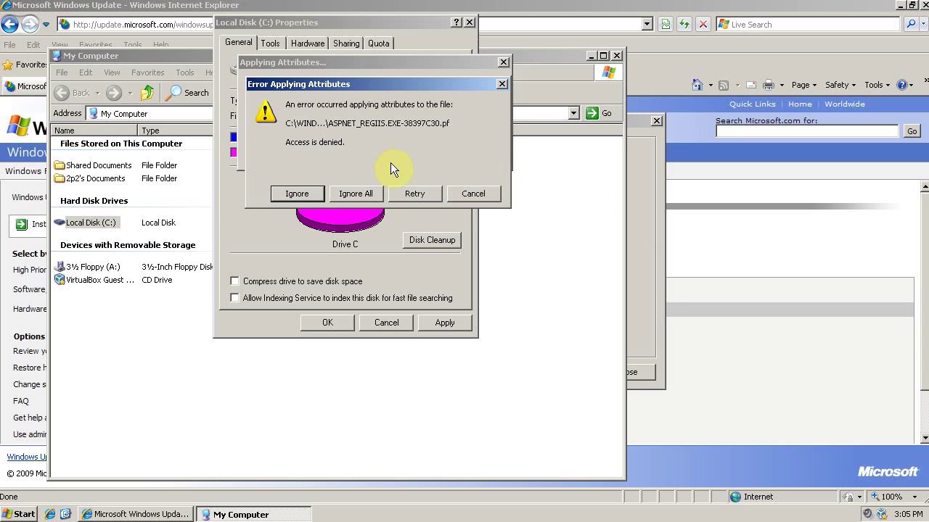
left_click(367, 195)
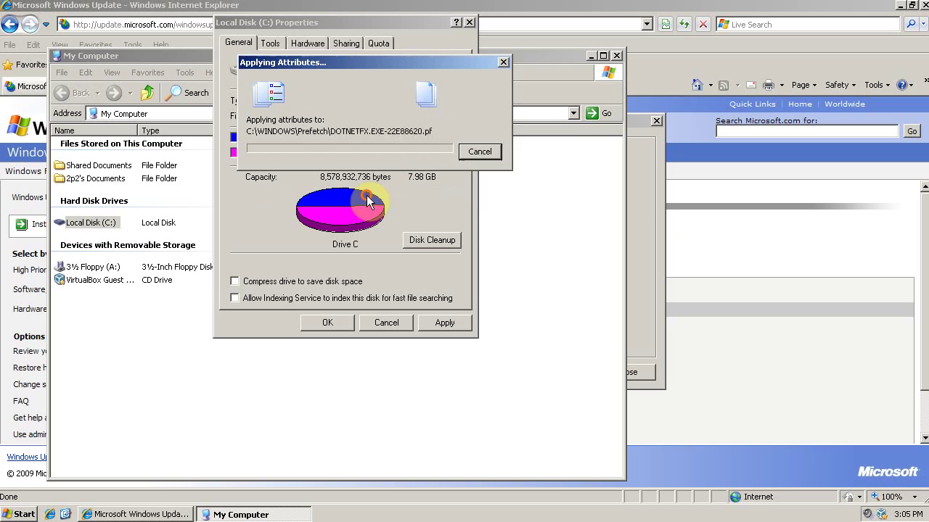